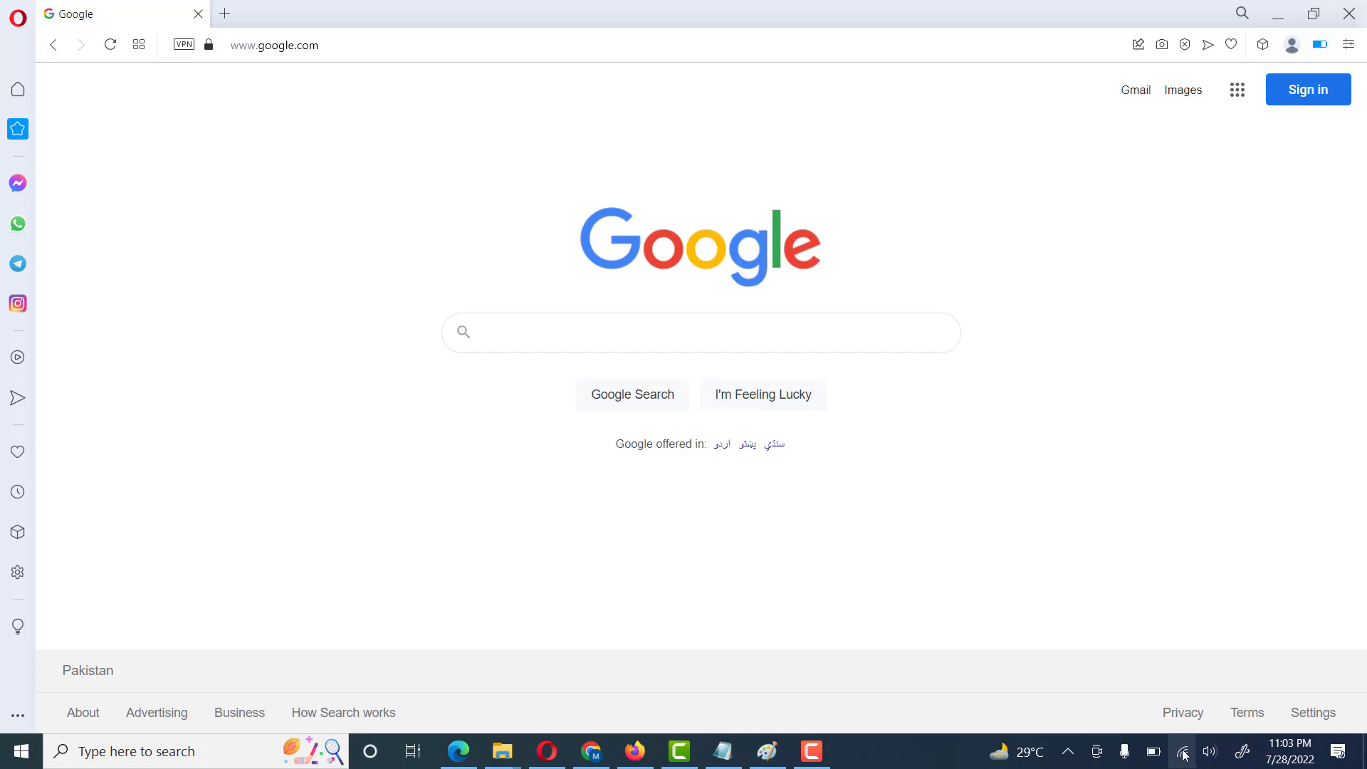
# Step: Open the list of network adapters through the Network & Internet settings
pyautogui.rightClick(1183, 753)
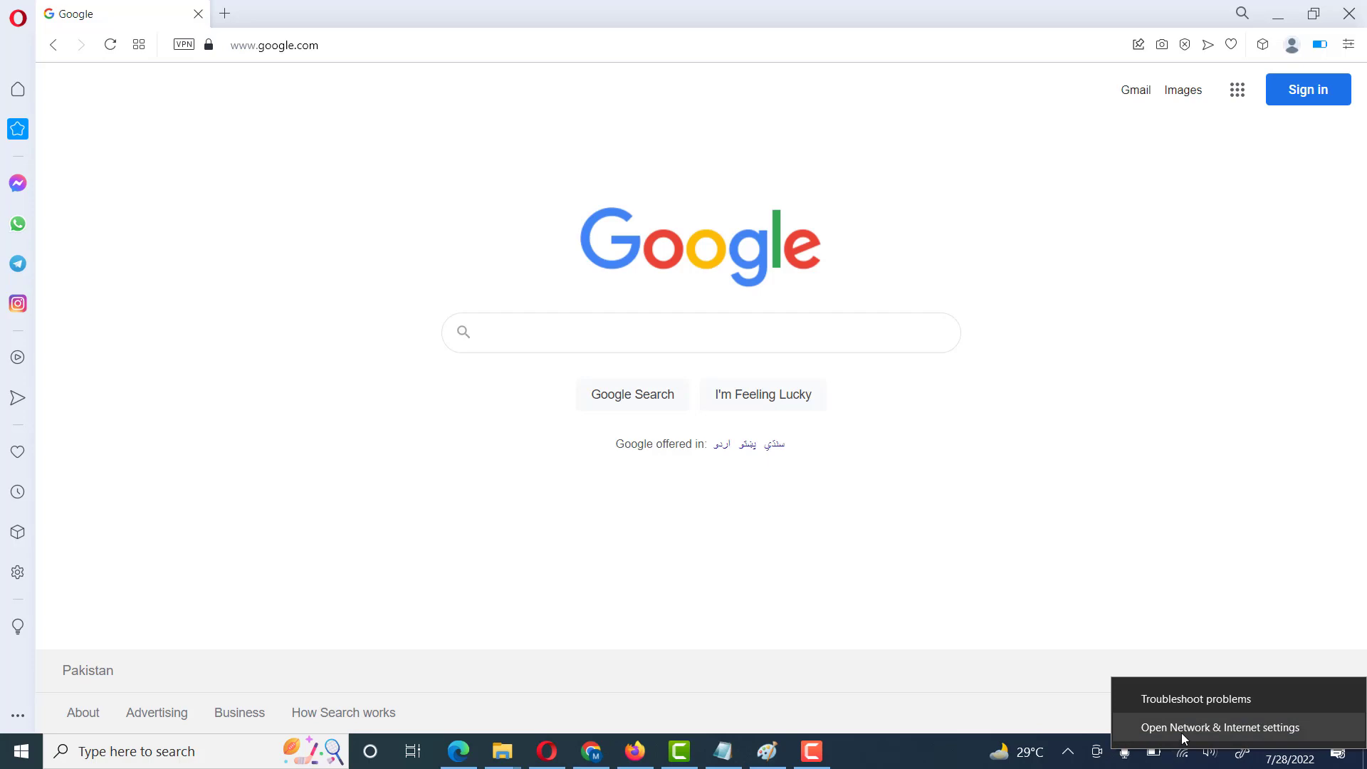
pyautogui.click(1185, 738)
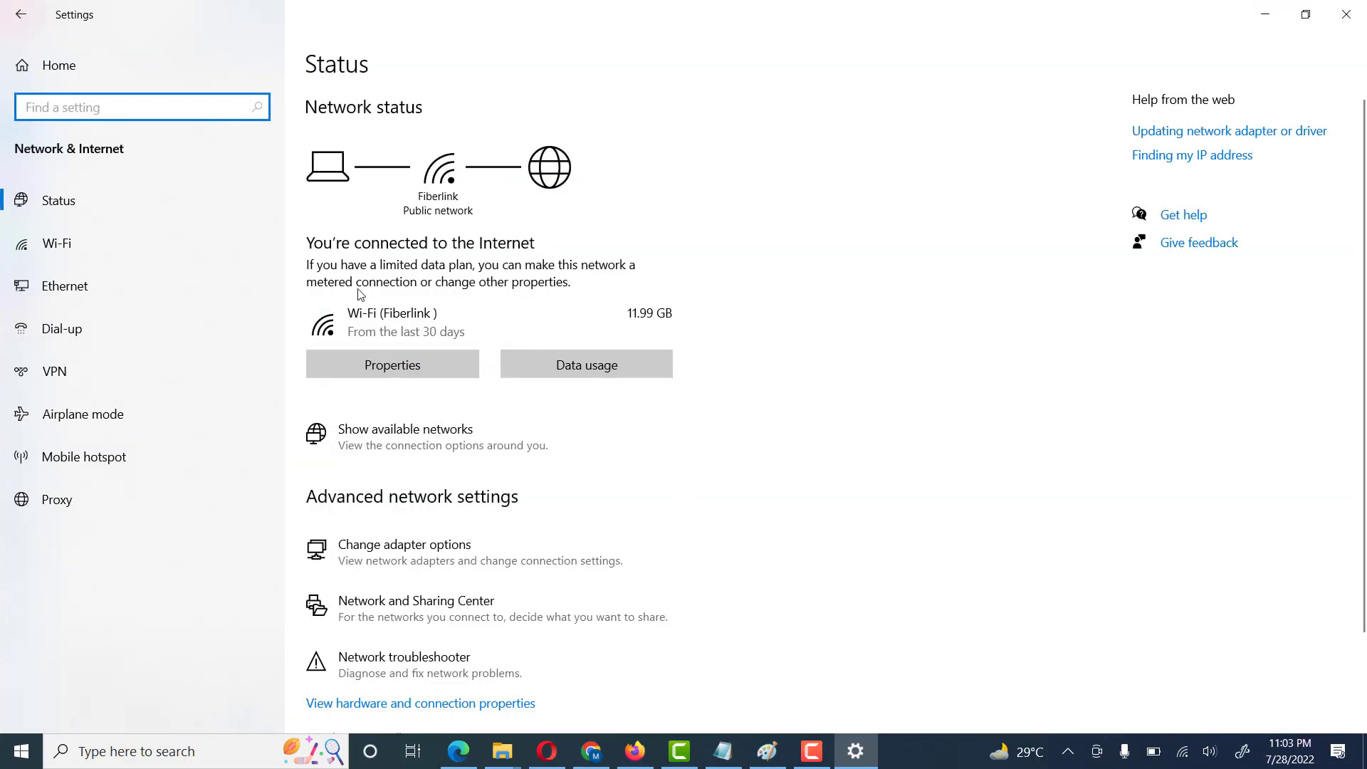
pyautogui.click(65, 262)
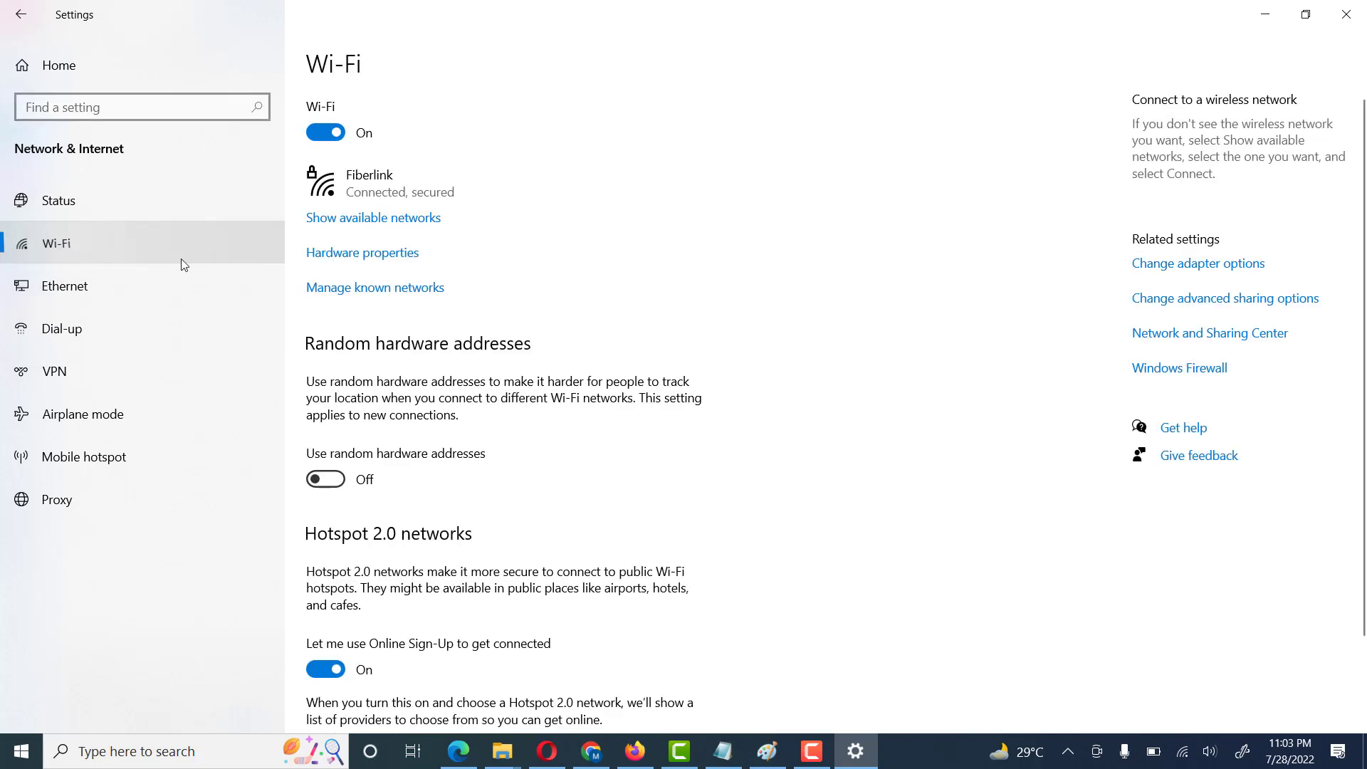
pyautogui.click(1145, 269)
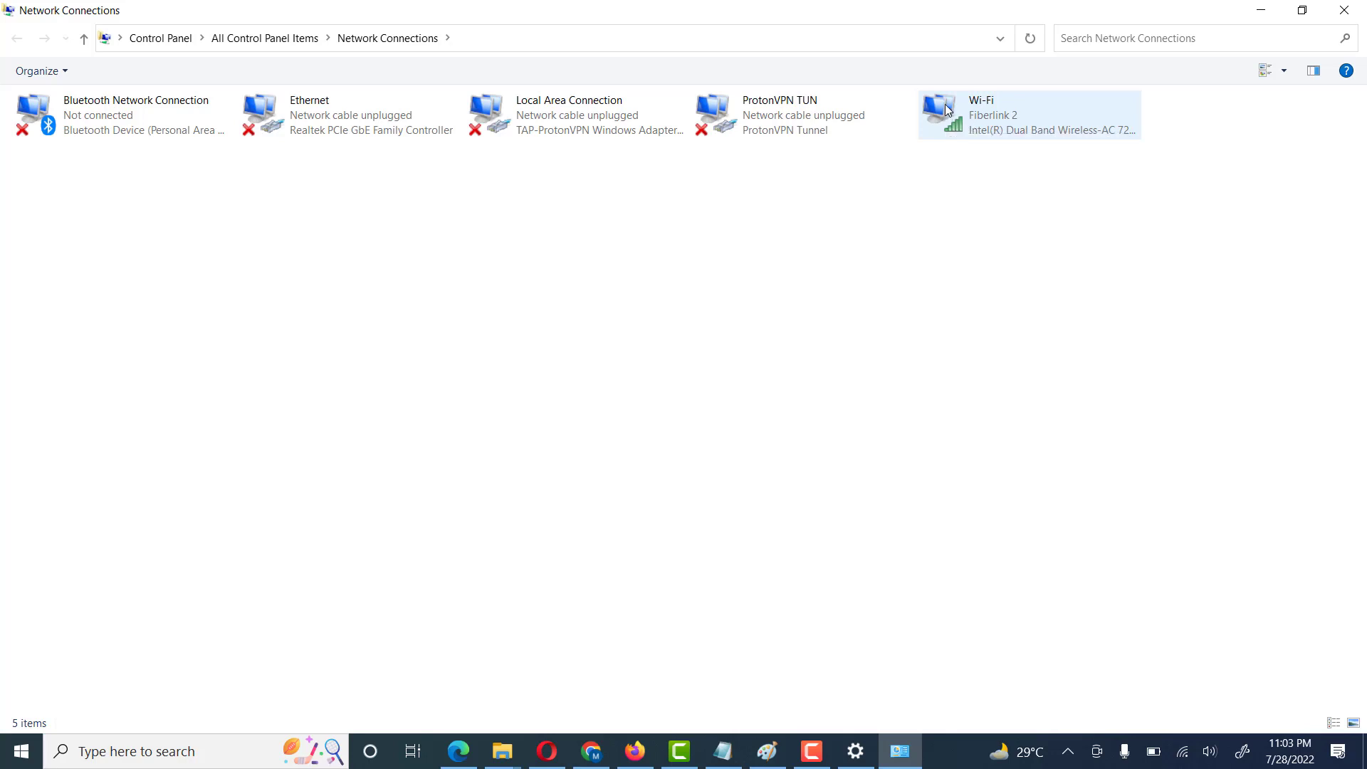
# Step: Open the Wi-Fi adapter's status and examine the IPv4 address in its connection details
pyautogui.doubleClick(955, 126)
pyautogui.moveTo(689, 202); pyautogui.dragTo(692, 172)
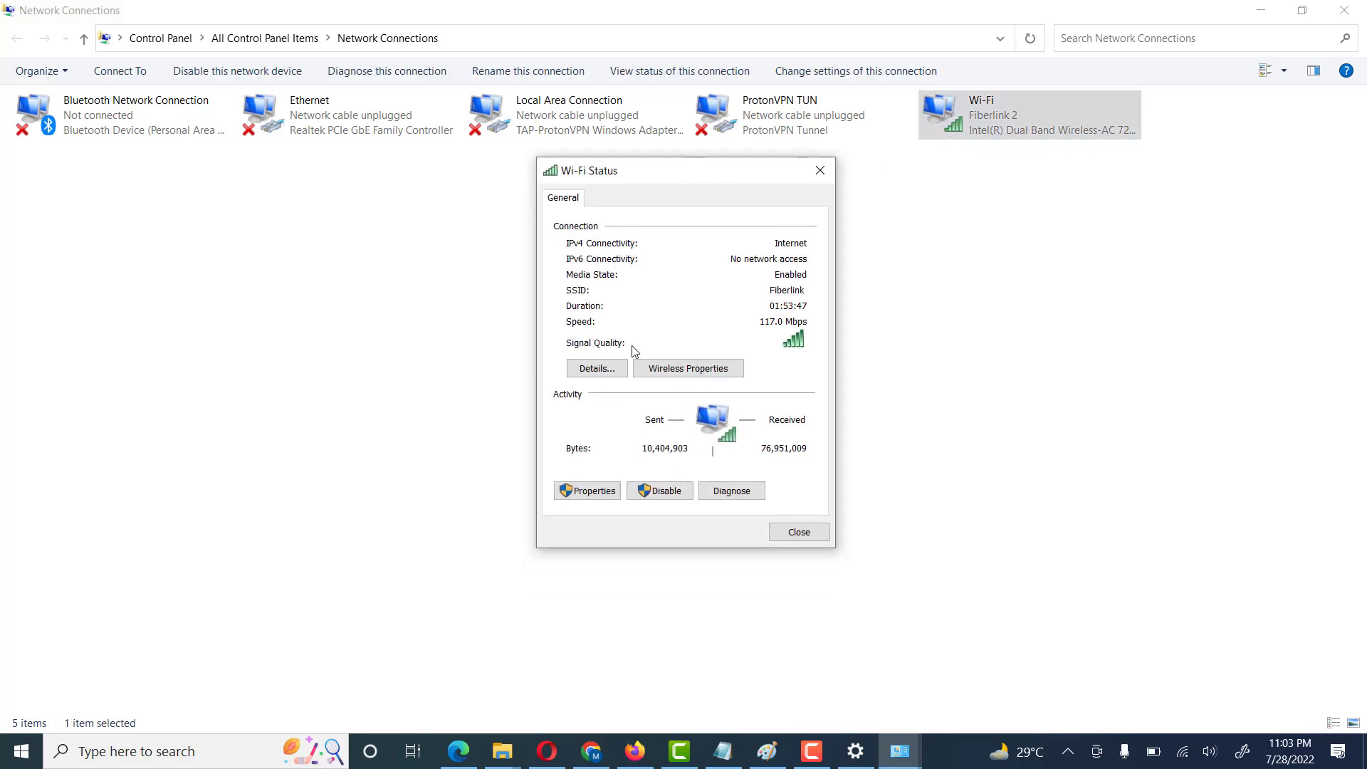
pyautogui.click(602, 369)
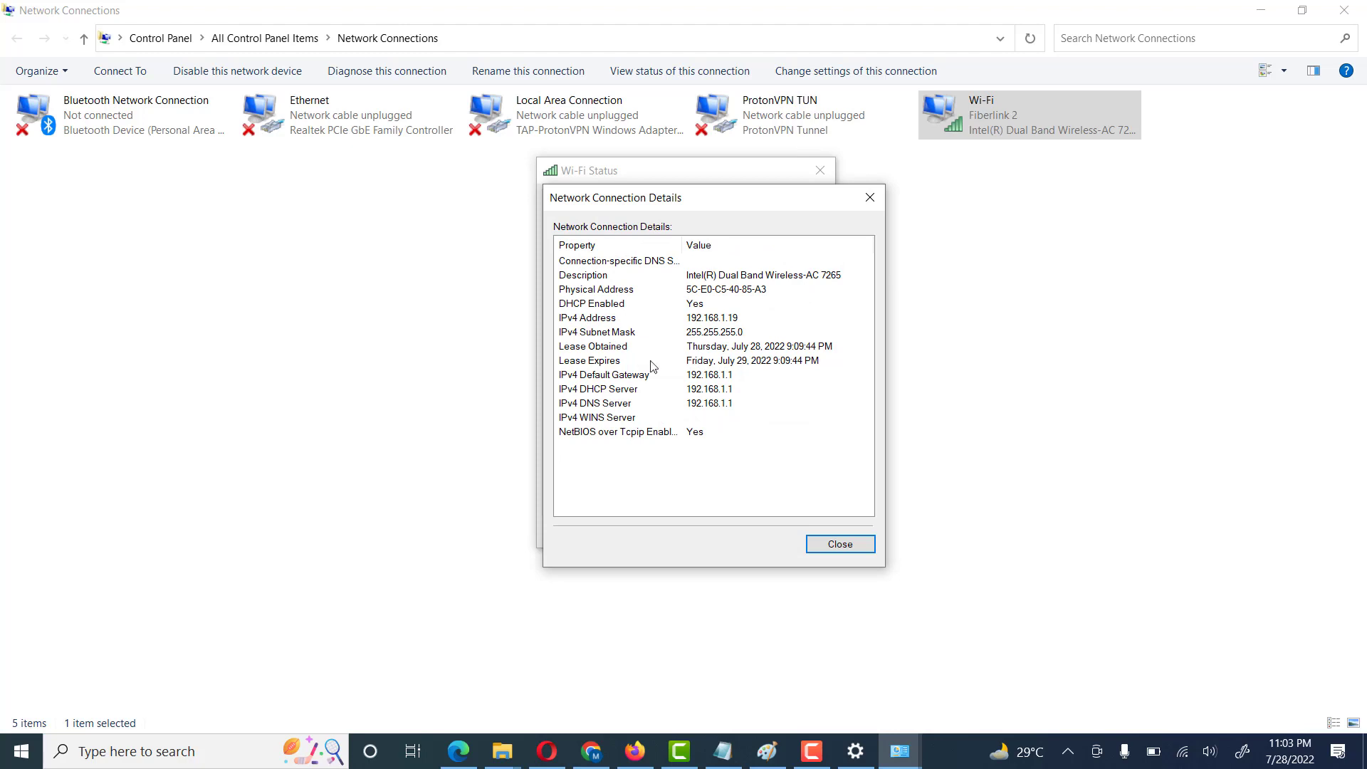
pyautogui.click(688, 322)
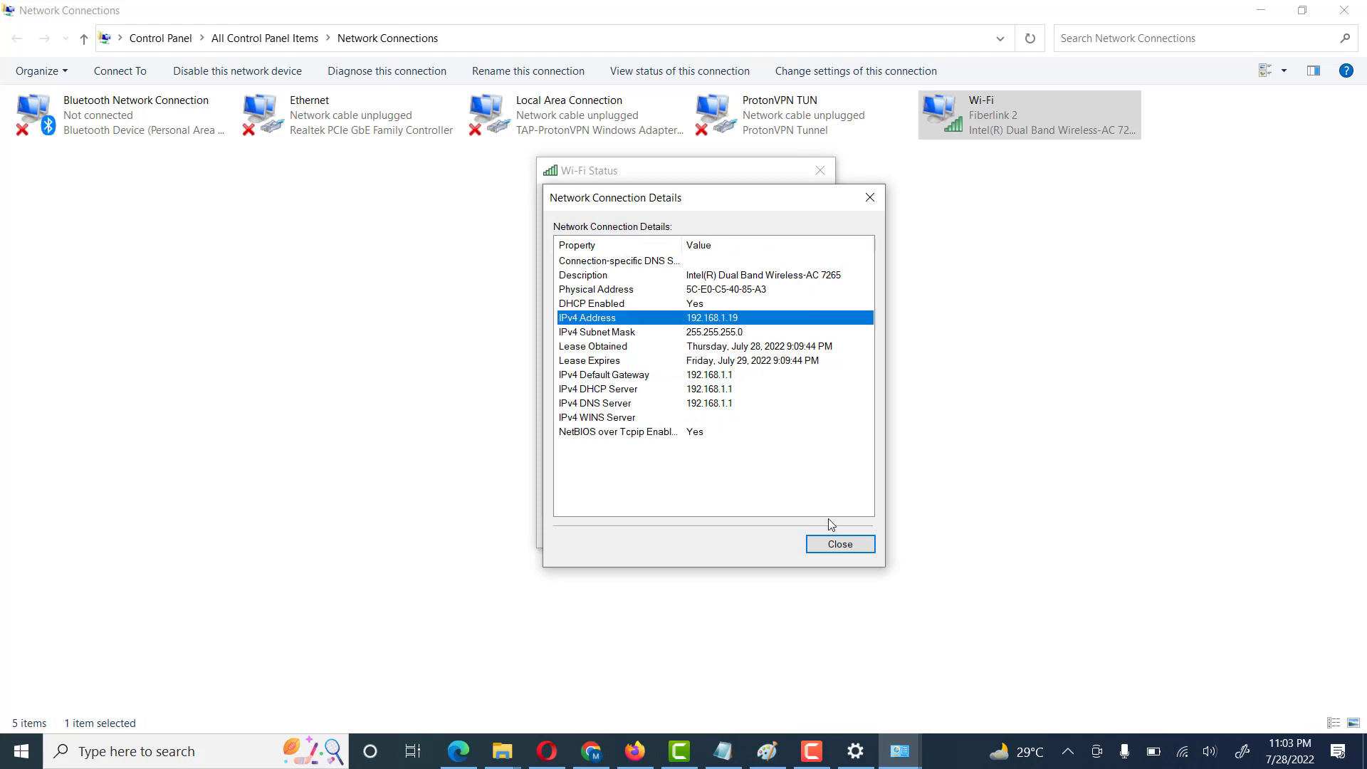
pyautogui.click(828, 548)
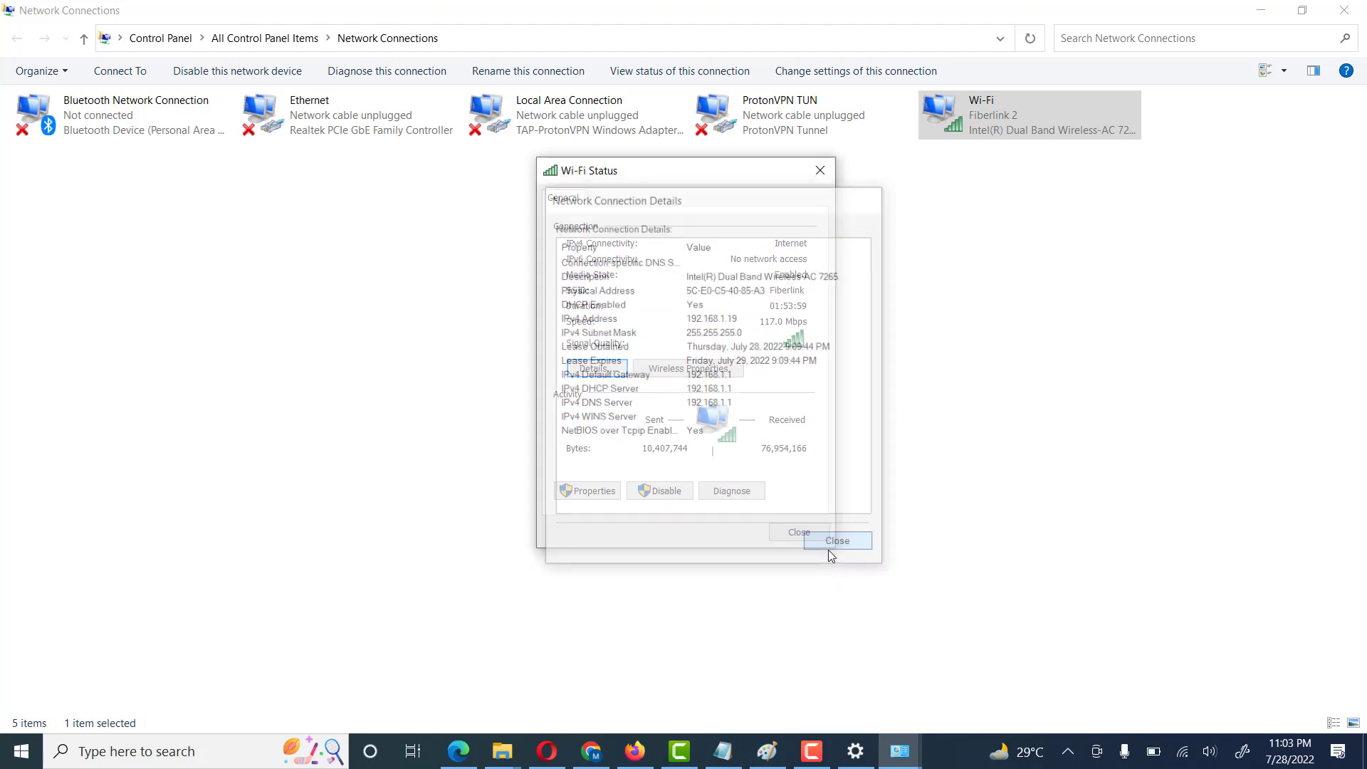
# Step: Give the Wi-Fi adapter the static IPv4 address 192.168.1.20, subnet mask 255.255.255.0 and default gateway 192.168.1.1
pyautogui.click(600, 496)
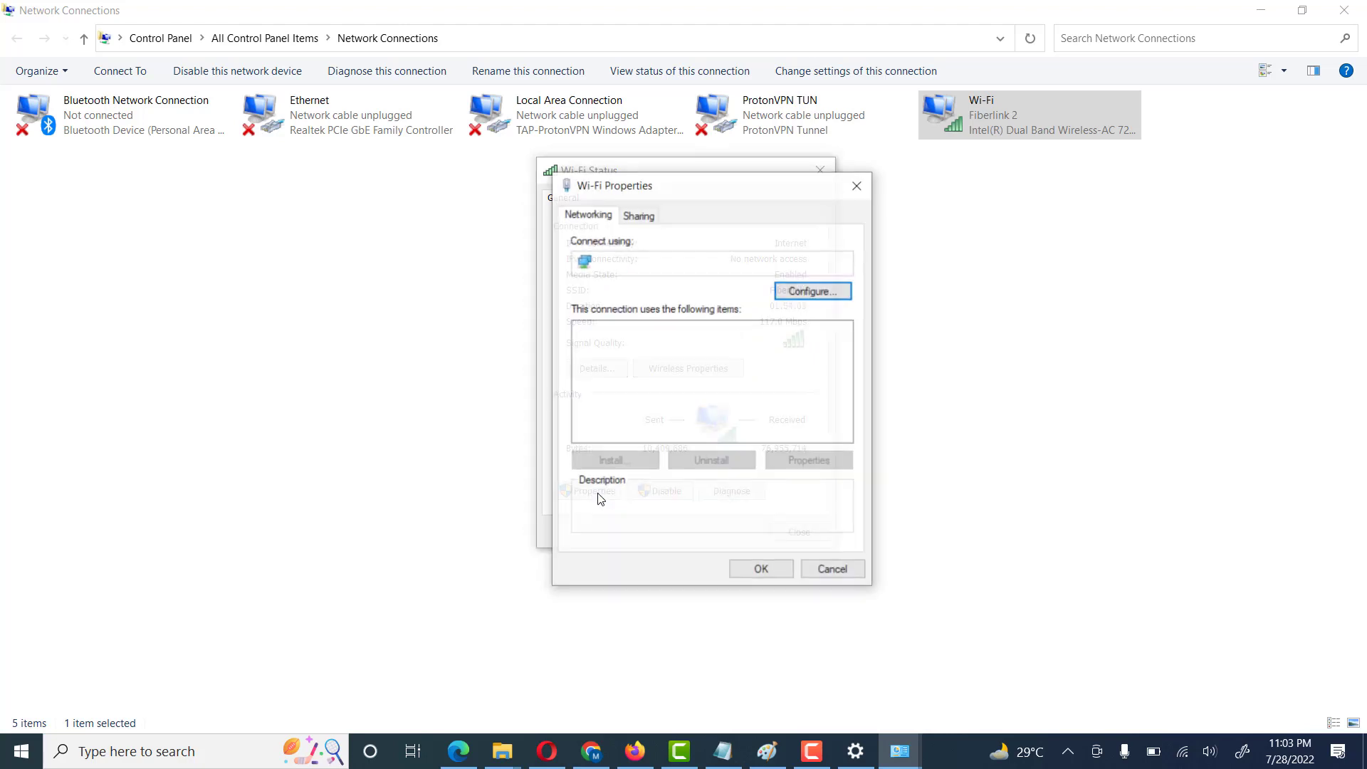
pyautogui.moveTo(679, 192); pyautogui.dragTo(679, 155)
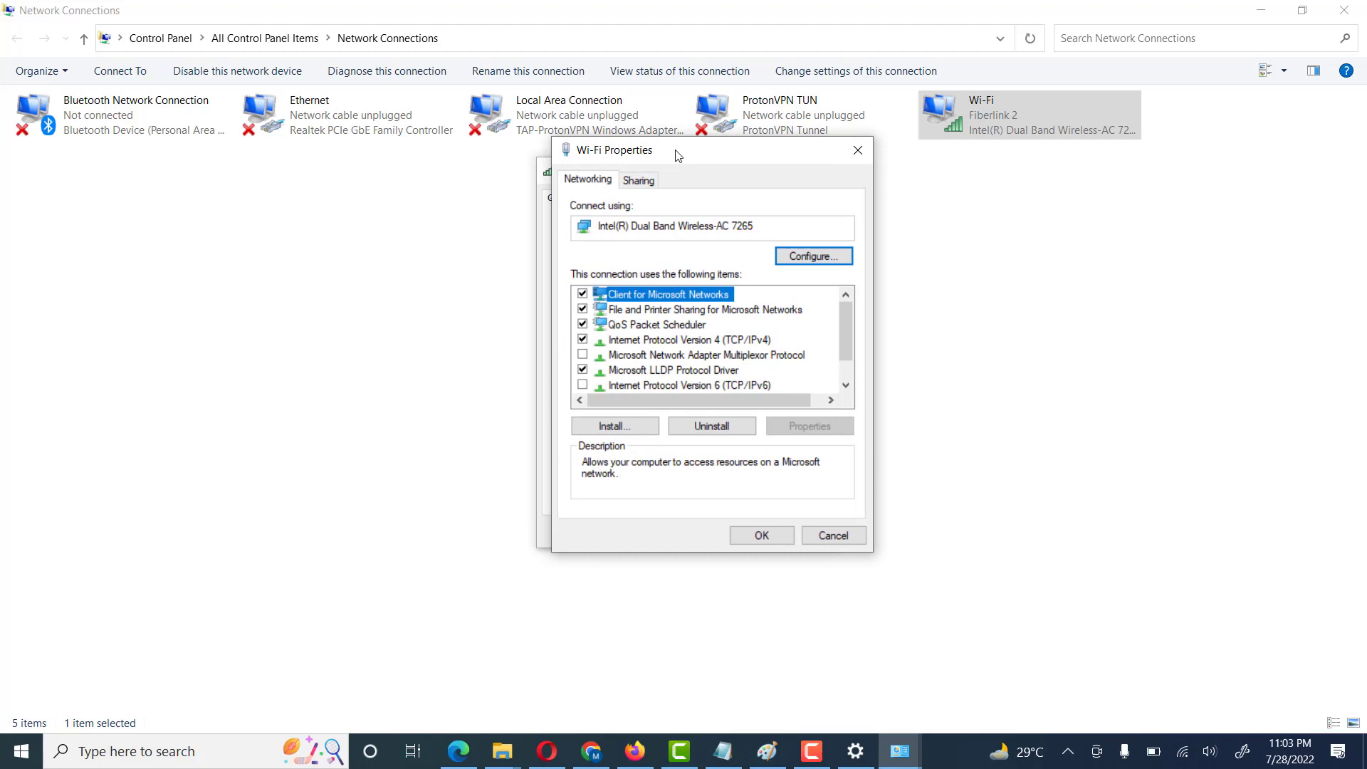
pyautogui.click(629, 342)
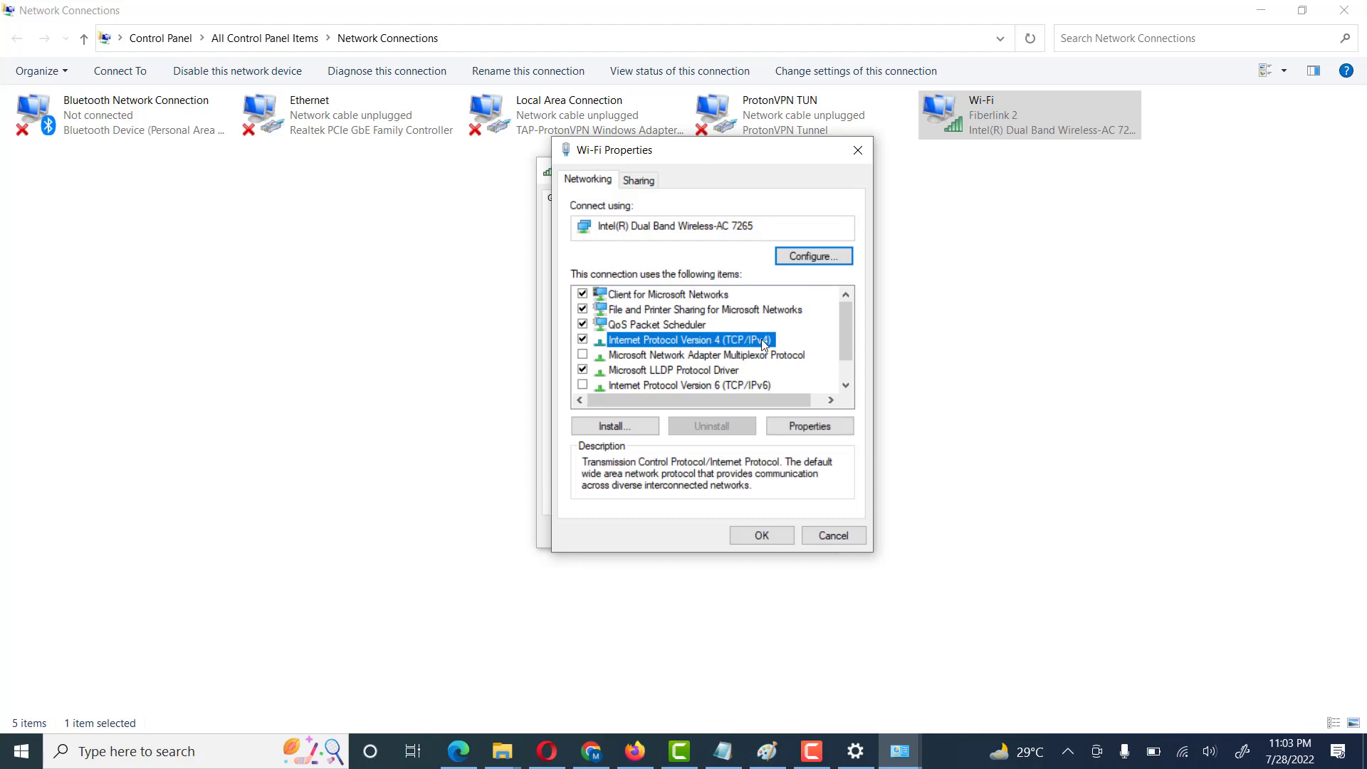
pyautogui.click(804, 427)
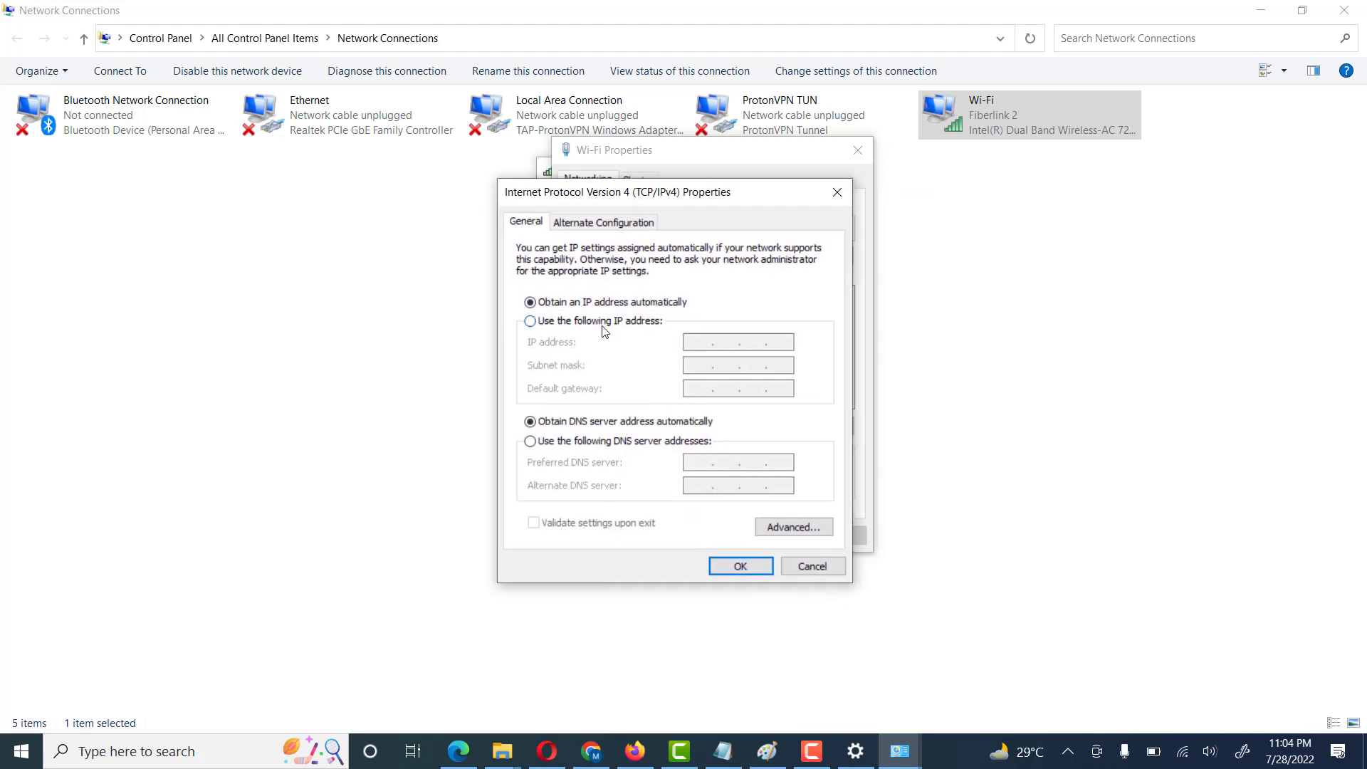
pyautogui.click(545, 326)
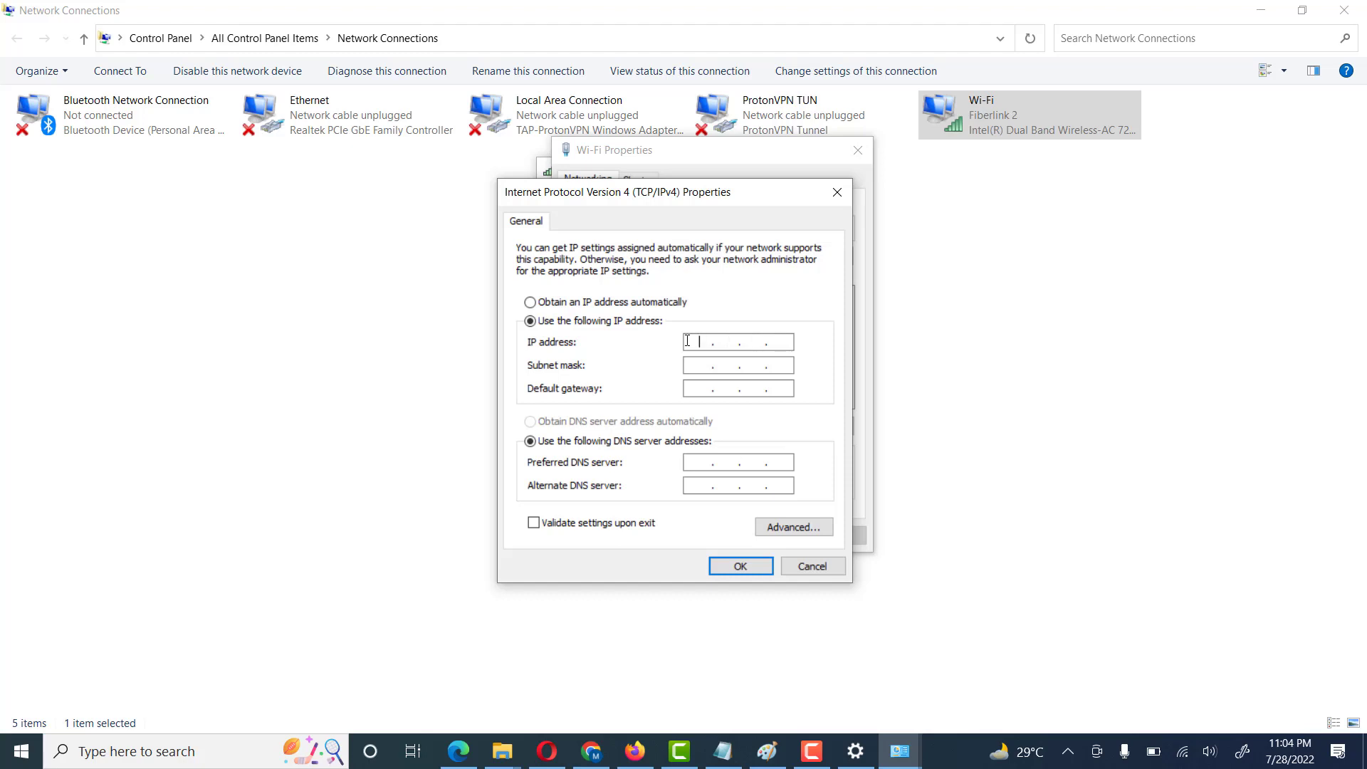
pyautogui.write('192 . 168 . 1 . 20')
pyautogui.click(724, 365)
pyautogui.click(707, 389)
pyautogui.write('192.168.')
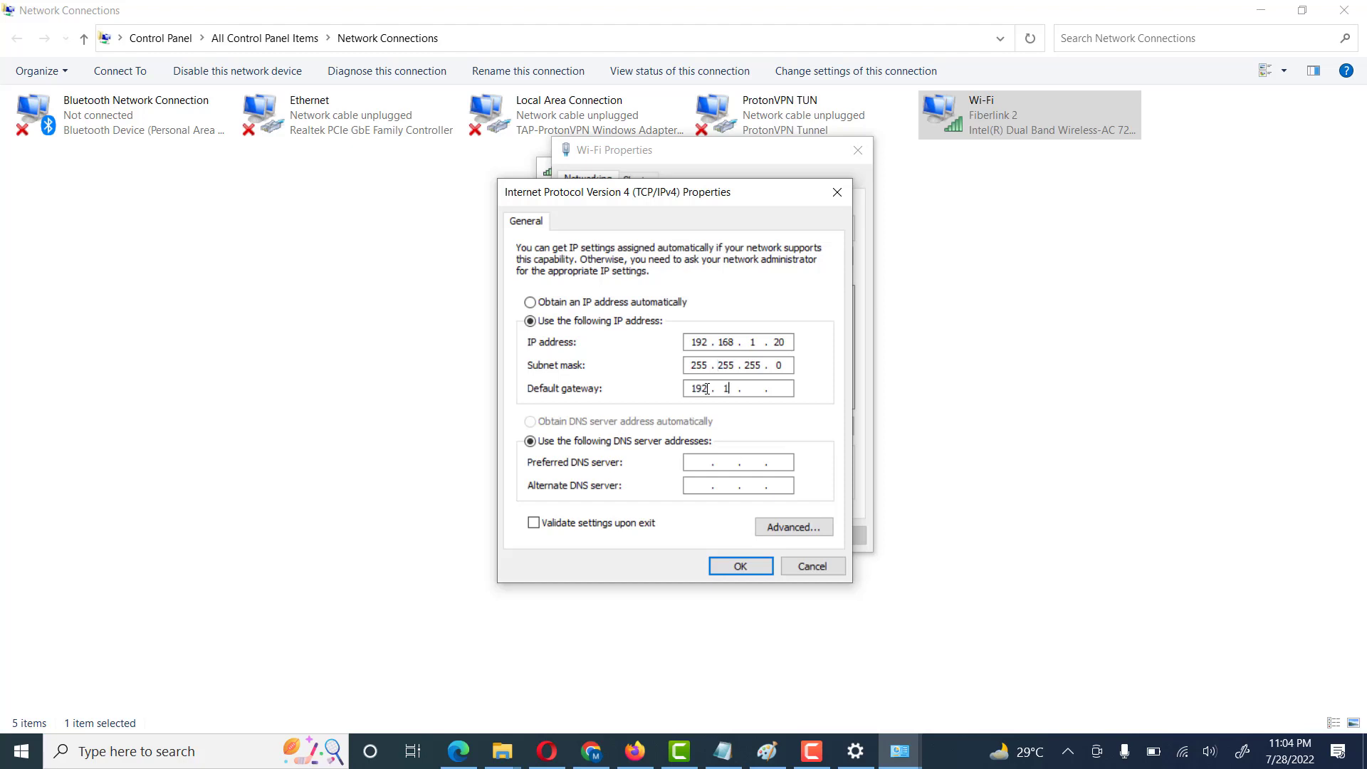
pyautogui.write('1.1')
pyautogui.write('1 ')
# Step: Apply 8.8.8.8 as preferred and 4.2.2.2 as alternate DNS server, and check the Wi-Fi connection details
pyautogui.write('8')
pyautogui.write('8.8.8')
pyautogui.click(705, 485)
pyautogui.write('4.2.2.2')
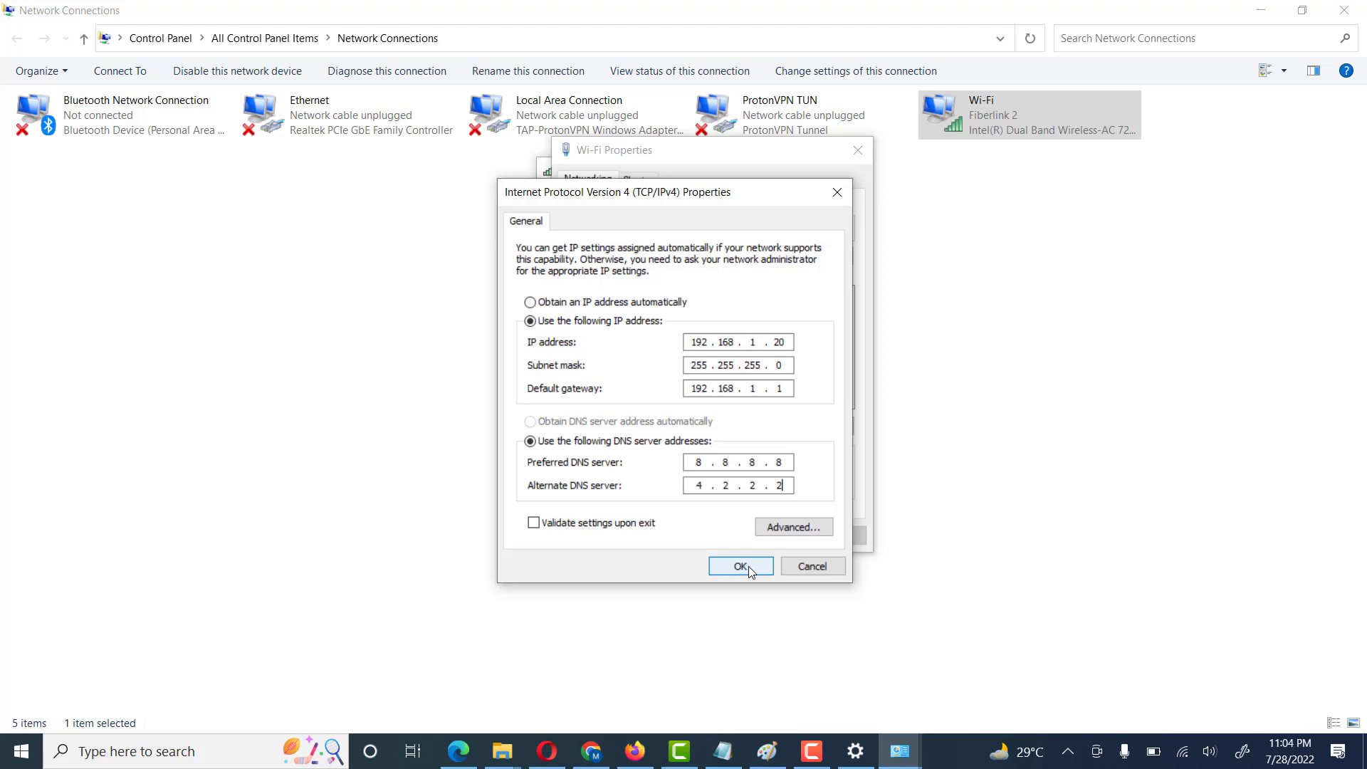
pyautogui.click(741, 566)
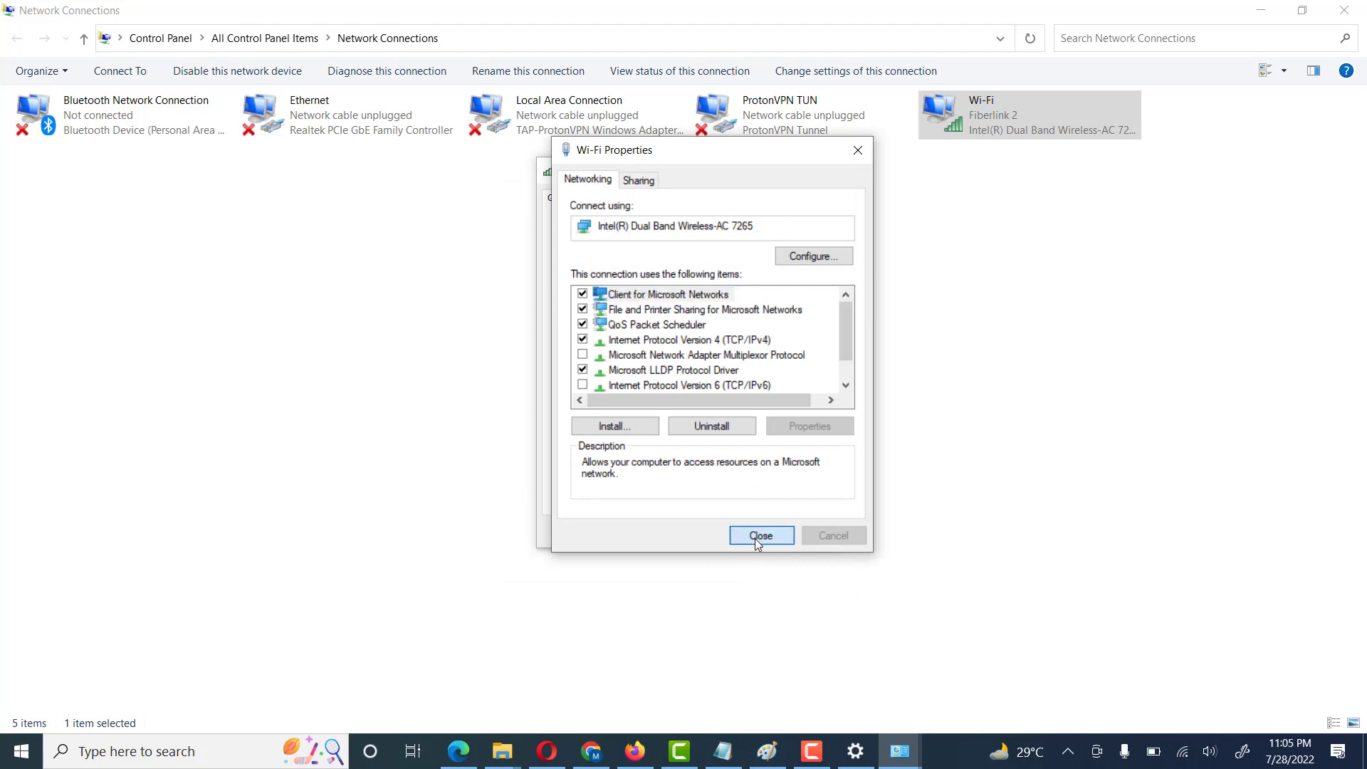
pyautogui.click(755, 538)
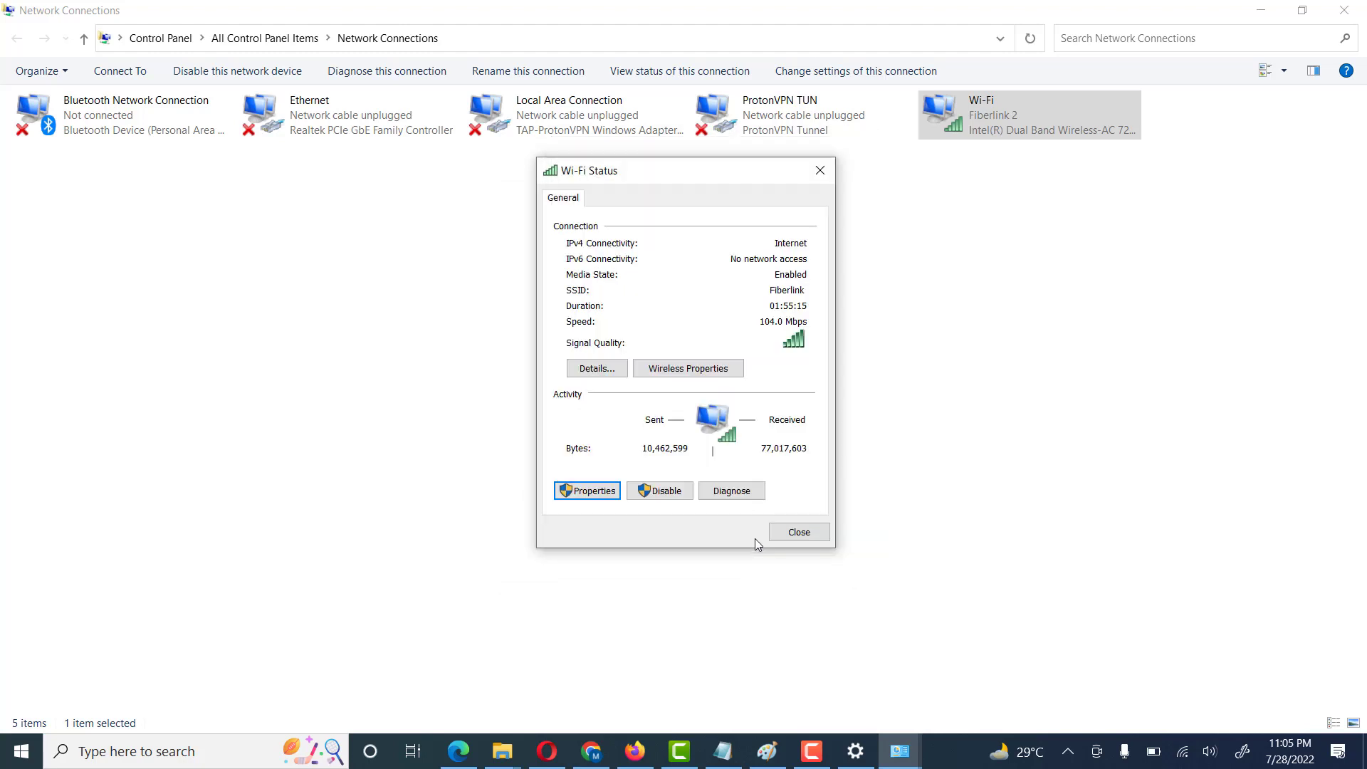
pyautogui.click(598, 374)
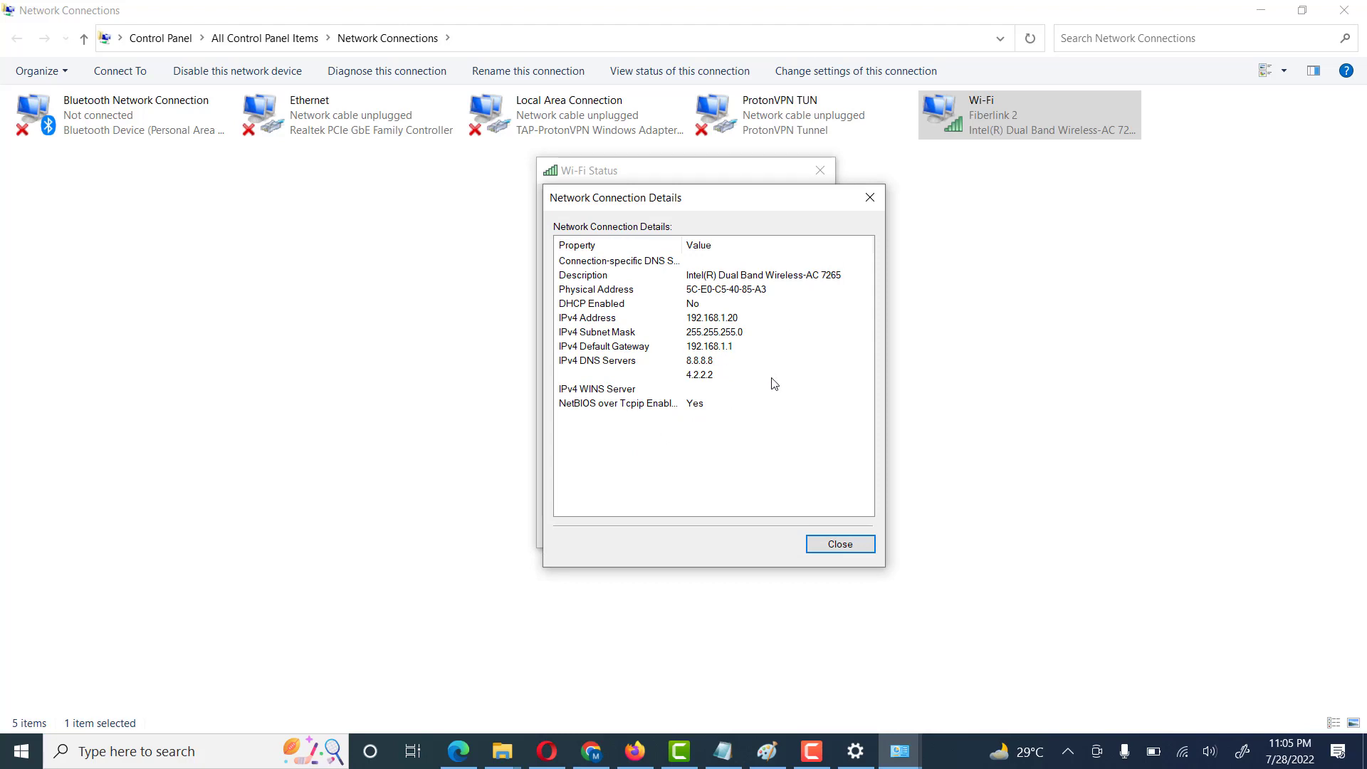
pyautogui.click(830, 544)
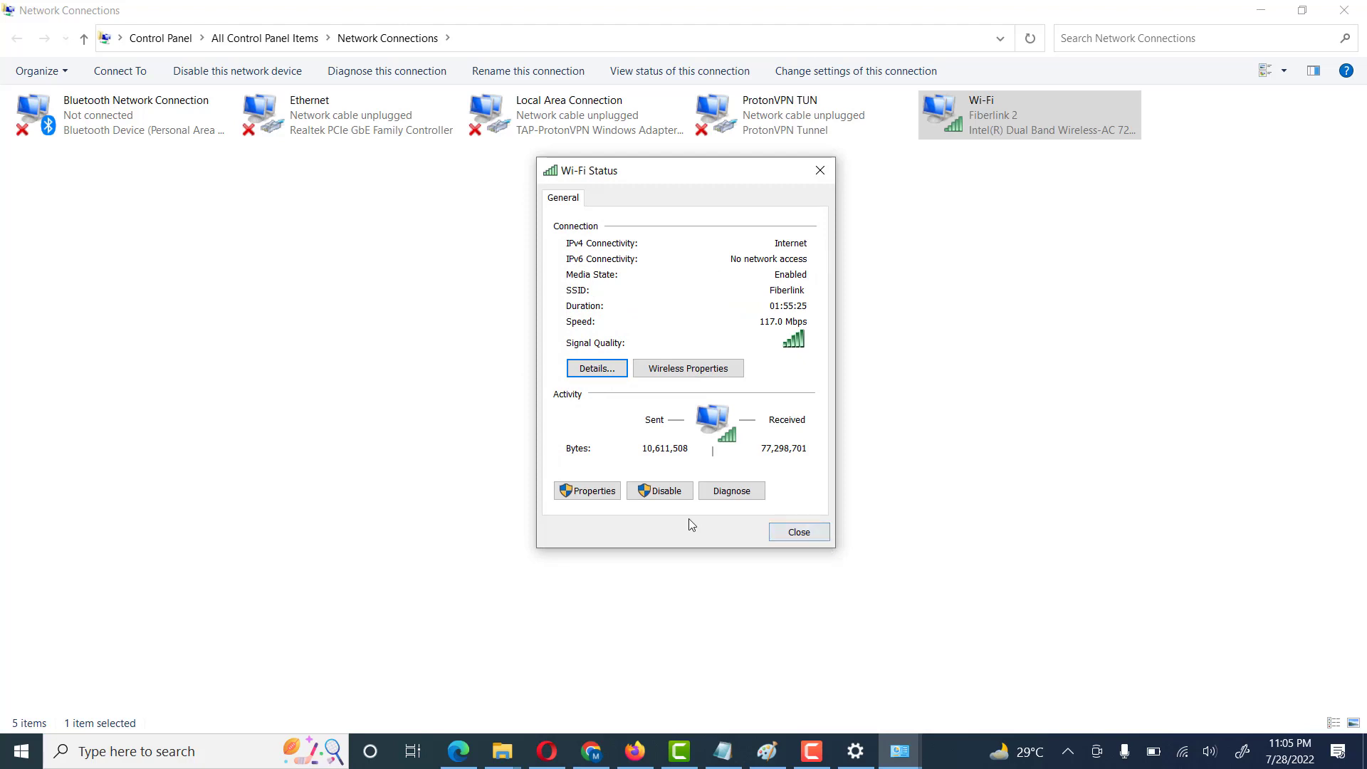
# Step: Open the advanced TCP/IP settings of the Wi-Fi adapter's IPv4 protocol and place them beside the IPv4 properties
pyautogui.click(590, 493)
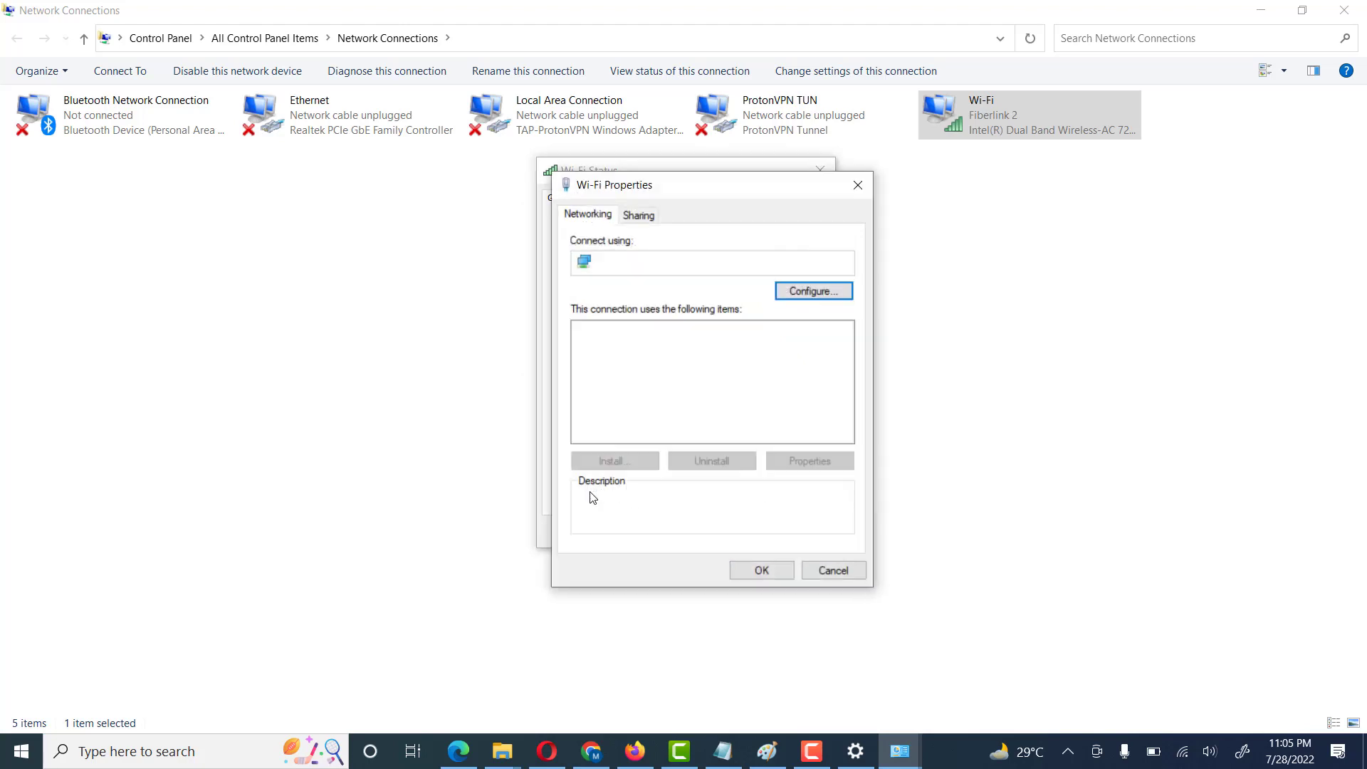
pyautogui.click(682, 378)
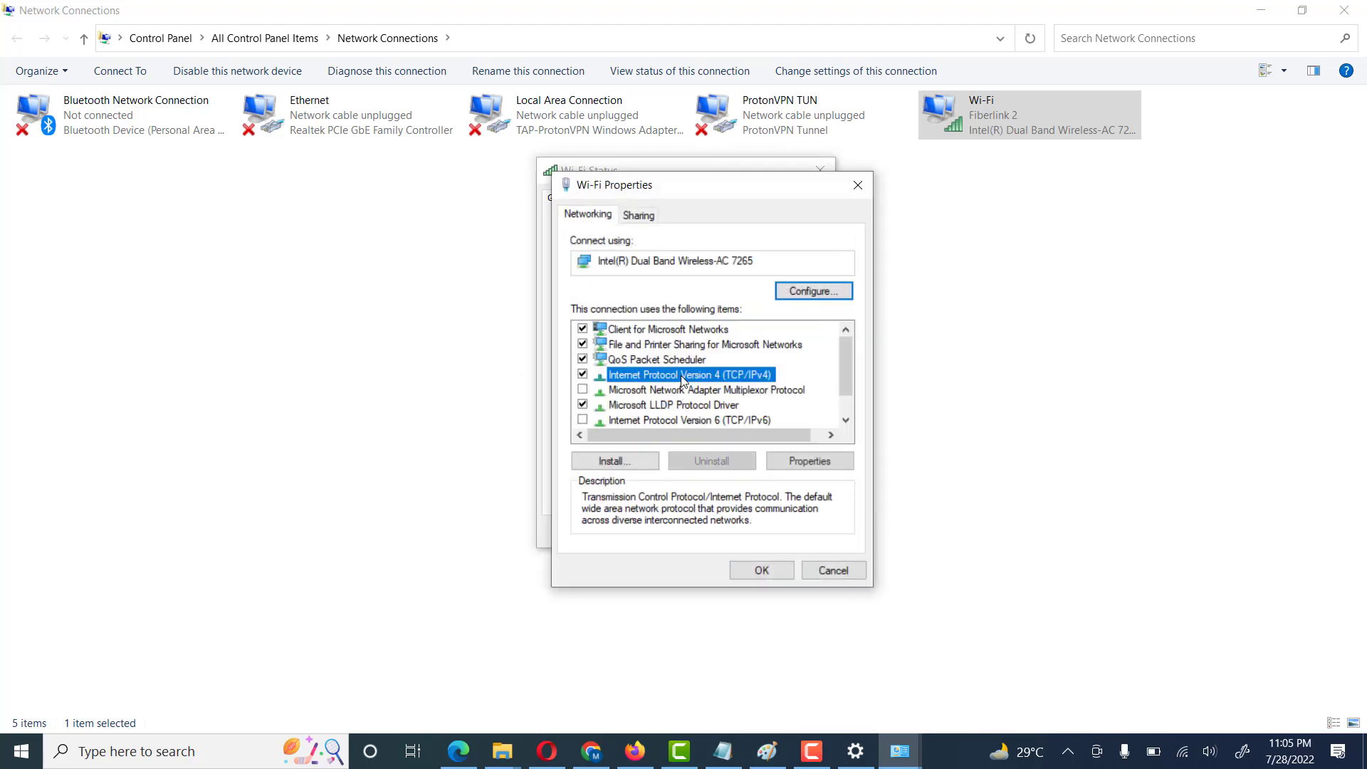
pyautogui.click(794, 462)
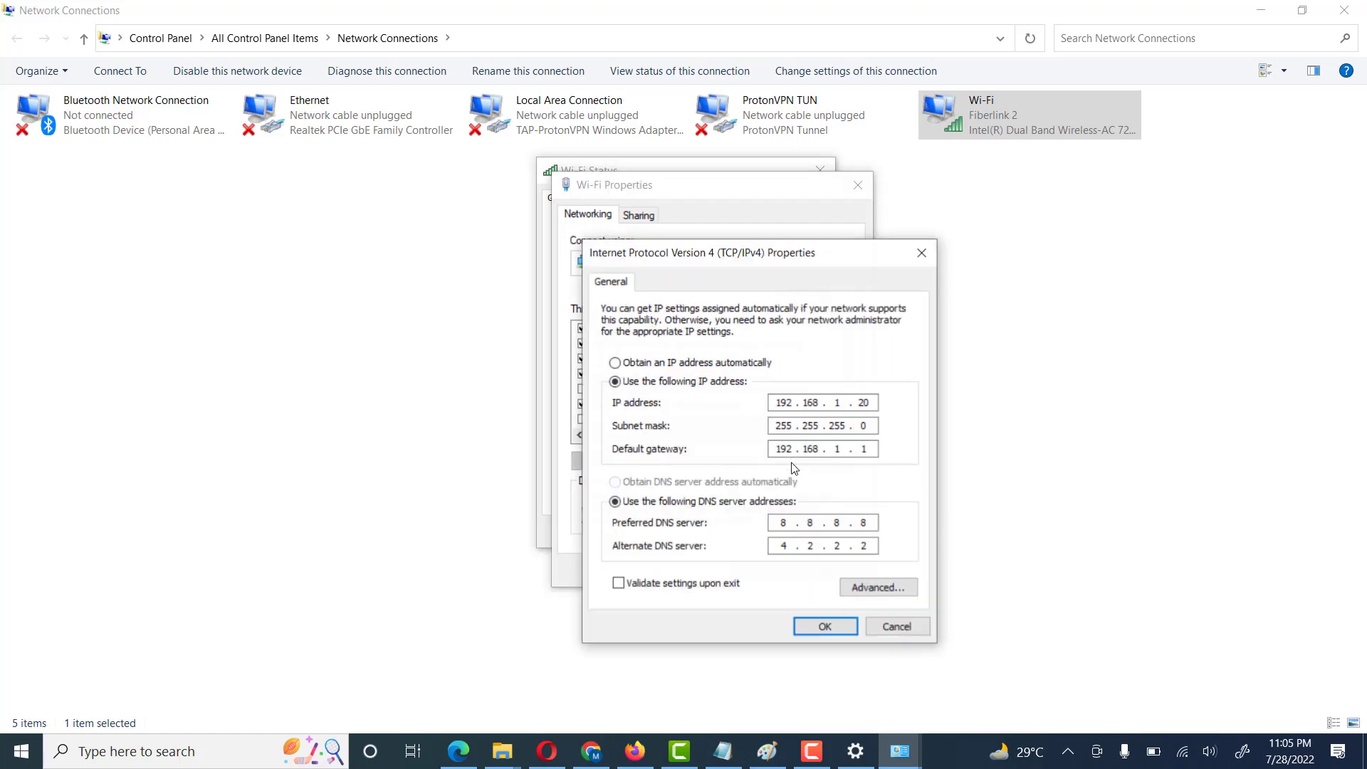
pyautogui.moveTo(728, 254); pyautogui.dragTo(642, 207)
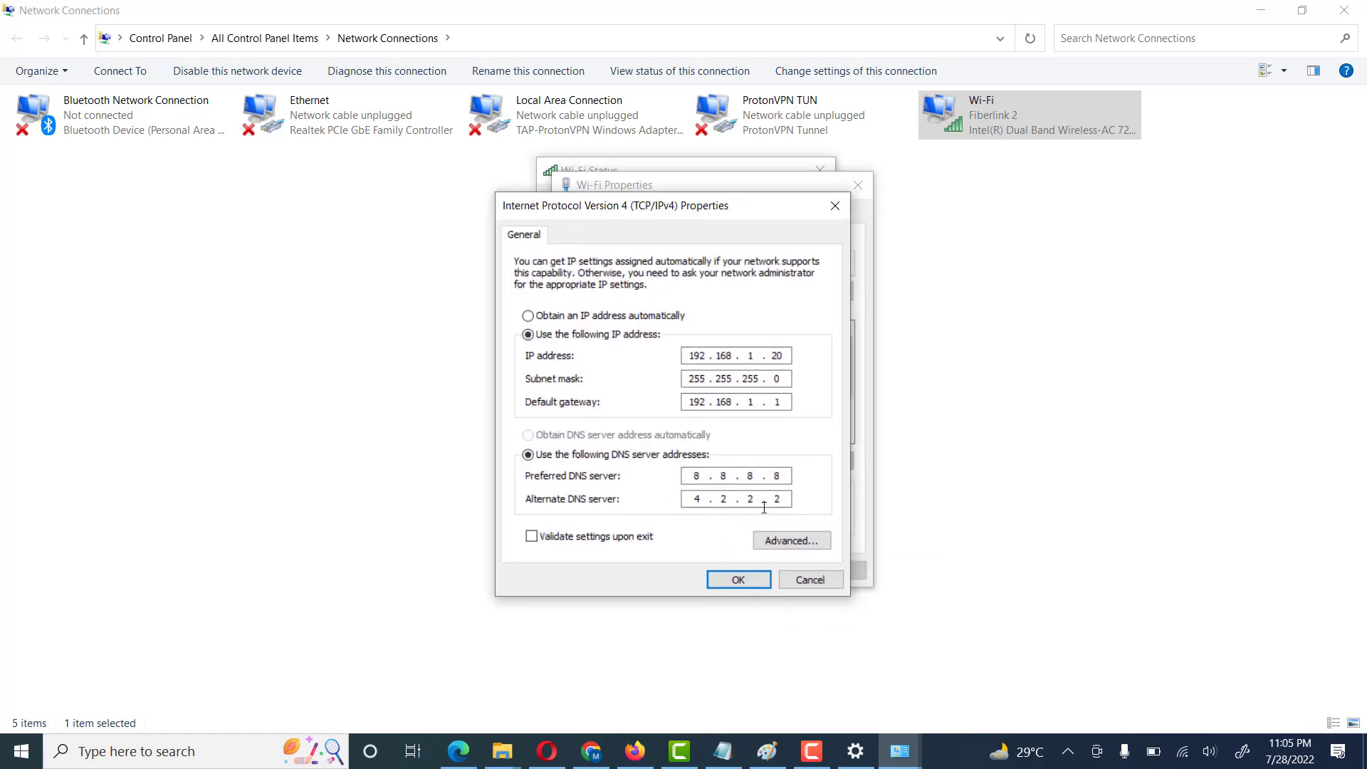
pyautogui.click(786, 539)
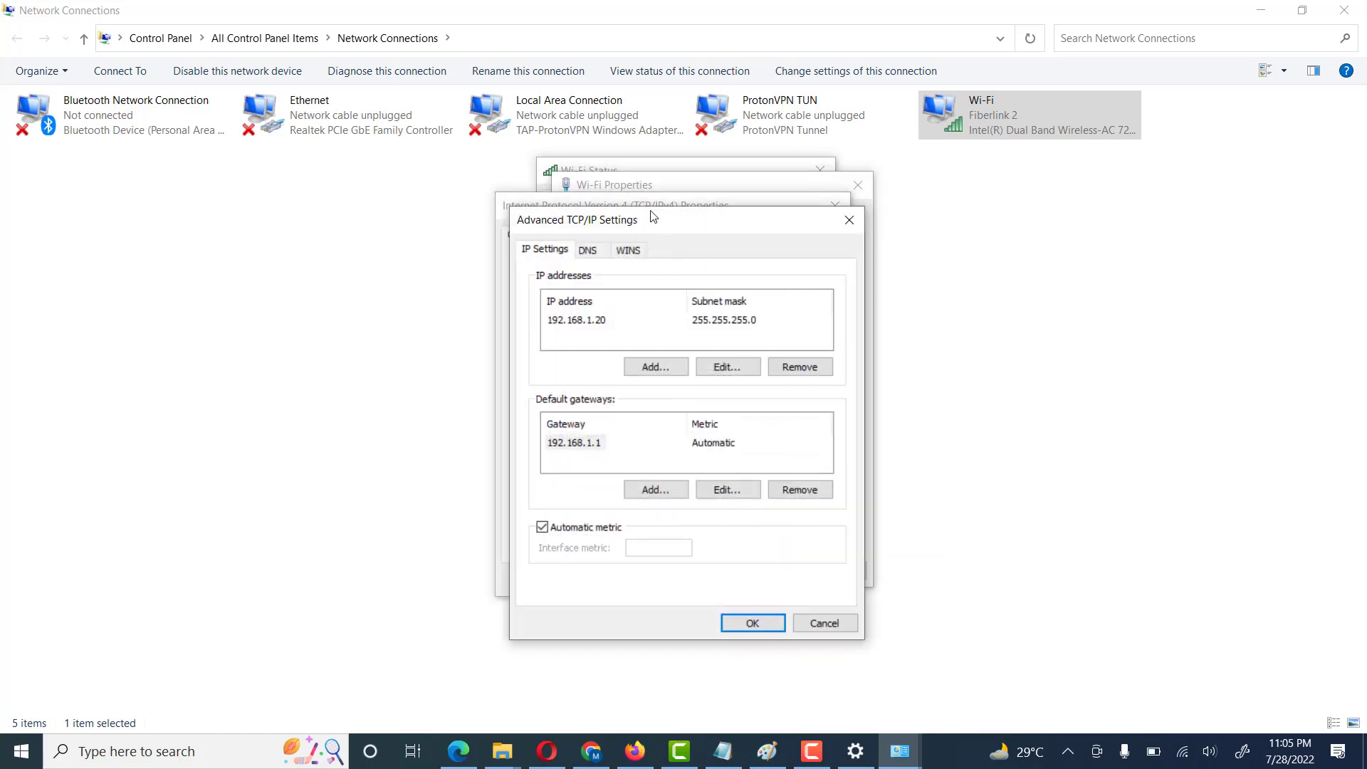
pyautogui.moveTo(650, 214); pyautogui.dragTo(952, 179)
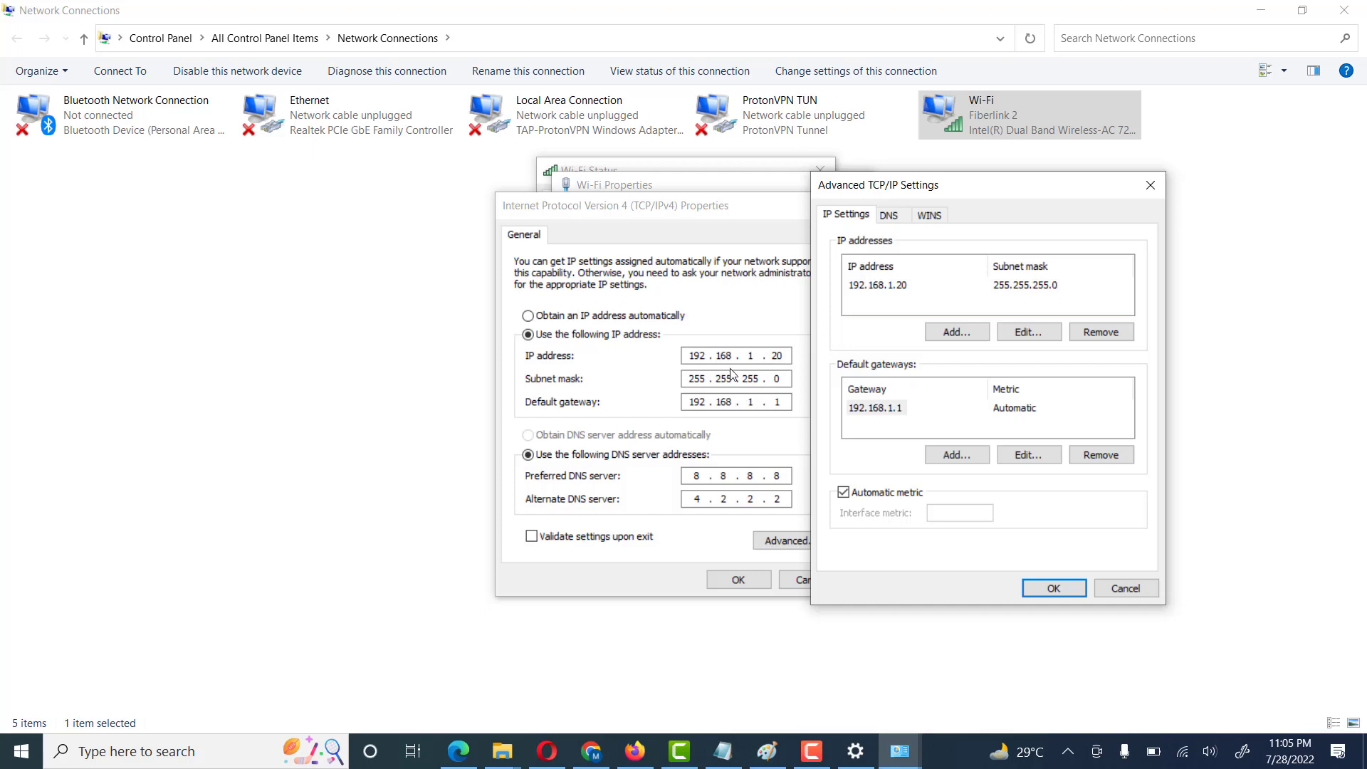
# Step: Add a second IP address, 172.16.0.55, with subnet mask 255.255.255.0
pyautogui.click(958, 333)
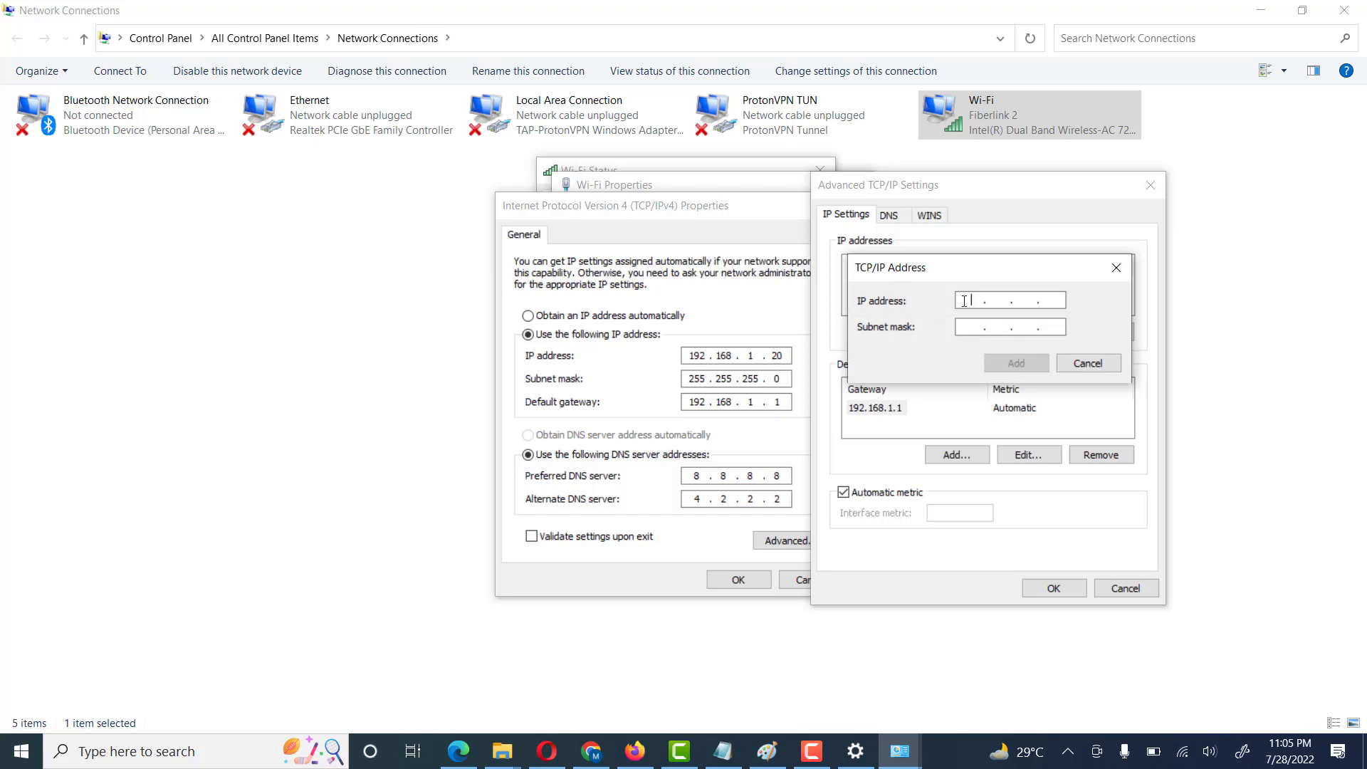
pyautogui.click(962, 299)
pyautogui.write('172 . . .')
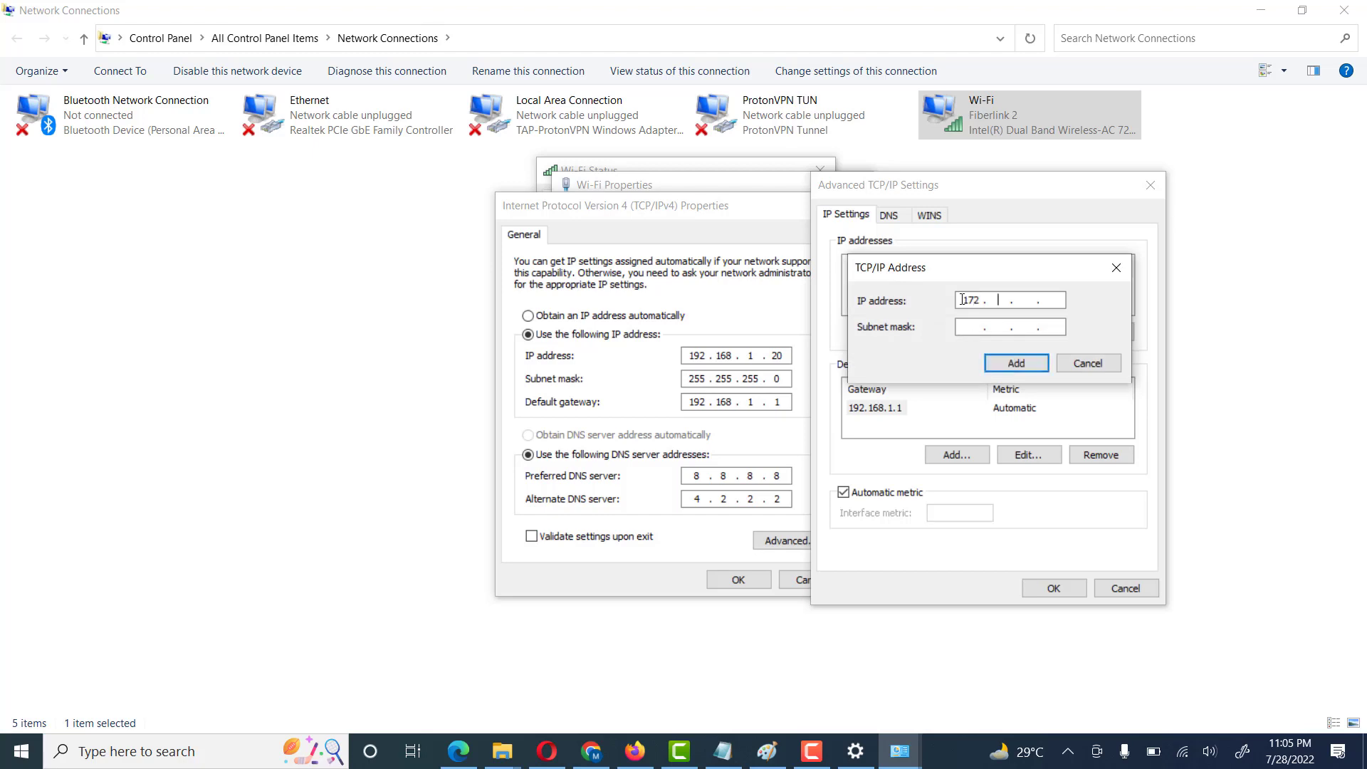
pyautogui.write('16')
pyautogui.write('0 ')
pyautogui.write('55')
pyautogui.click(970, 332)
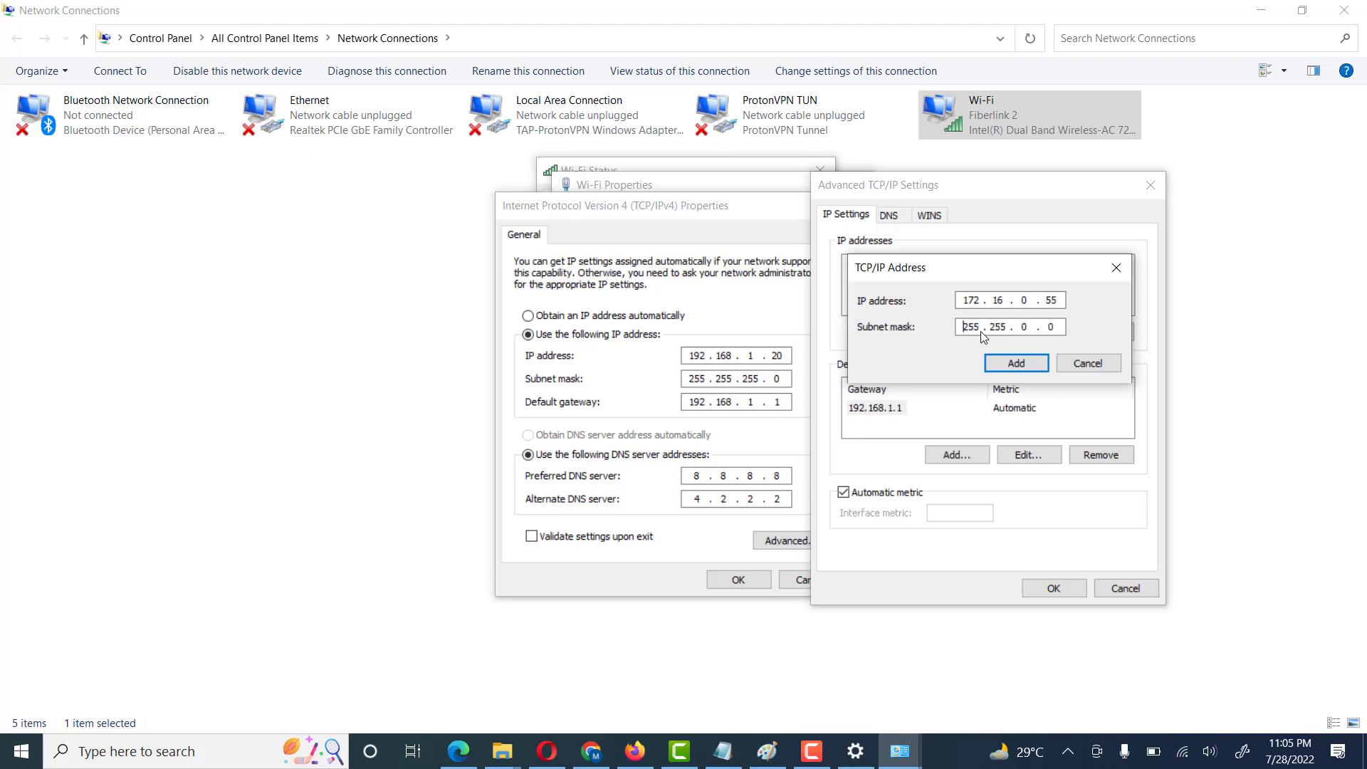
pyautogui.doubleClick(1024, 328)
pyautogui.write('255')
pyautogui.click(1016, 365)
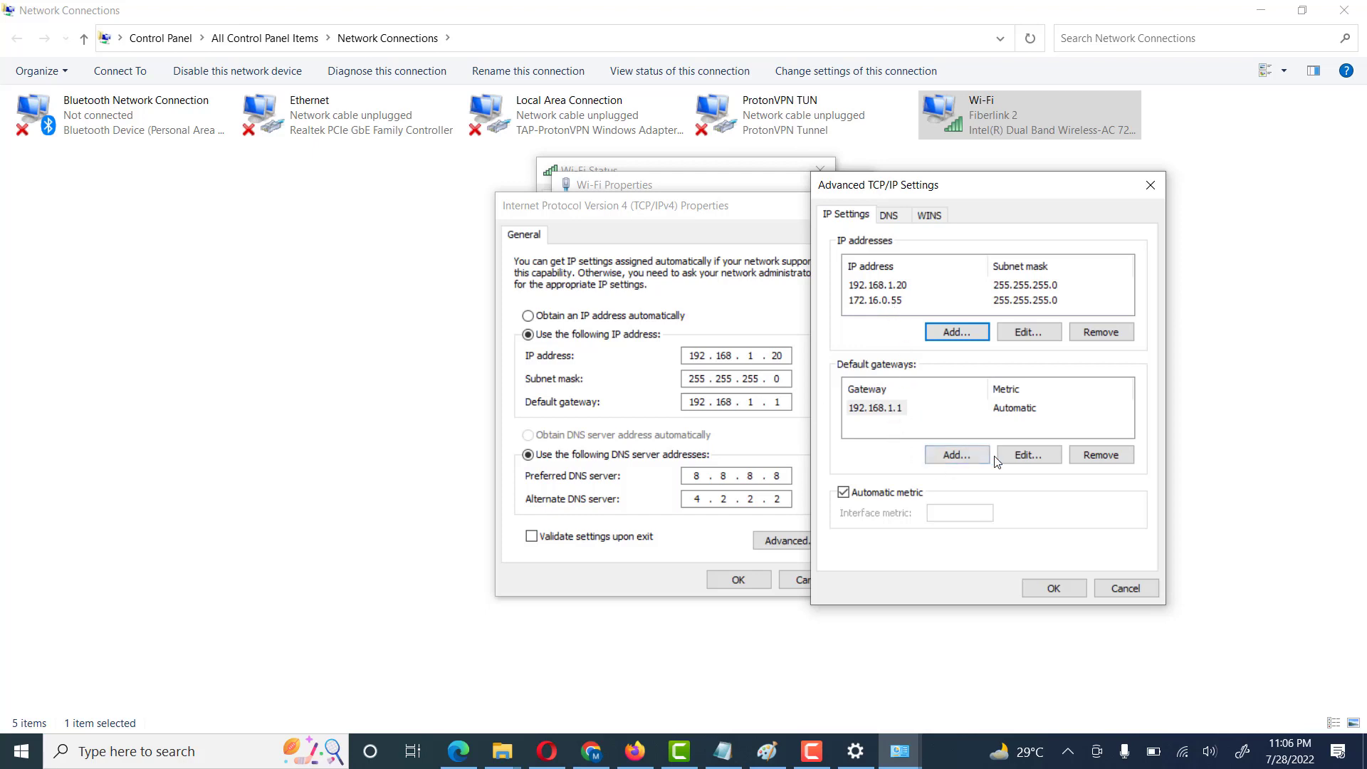
# Step: Add 172.16.0.1 as a second default gateway with automatic metric
pyautogui.click(964, 461)
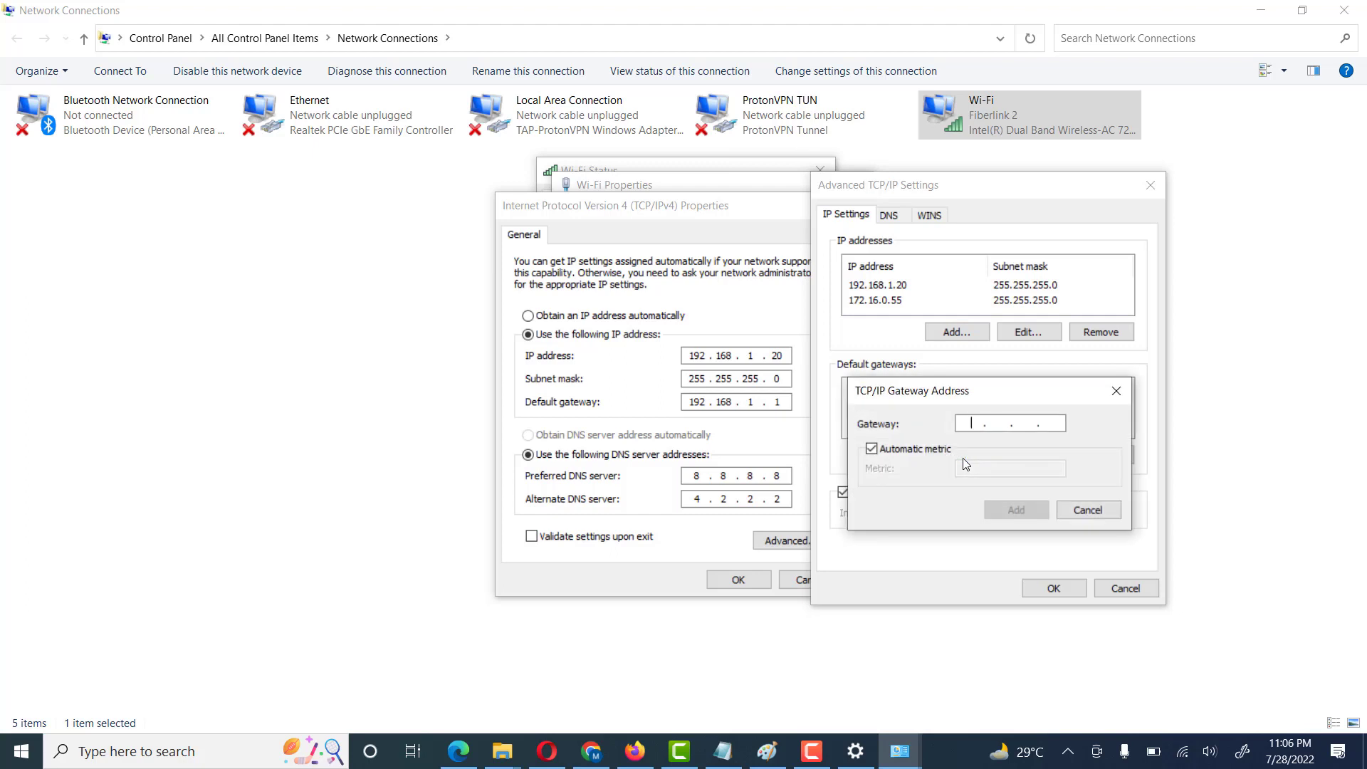
pyautogui.write('19')
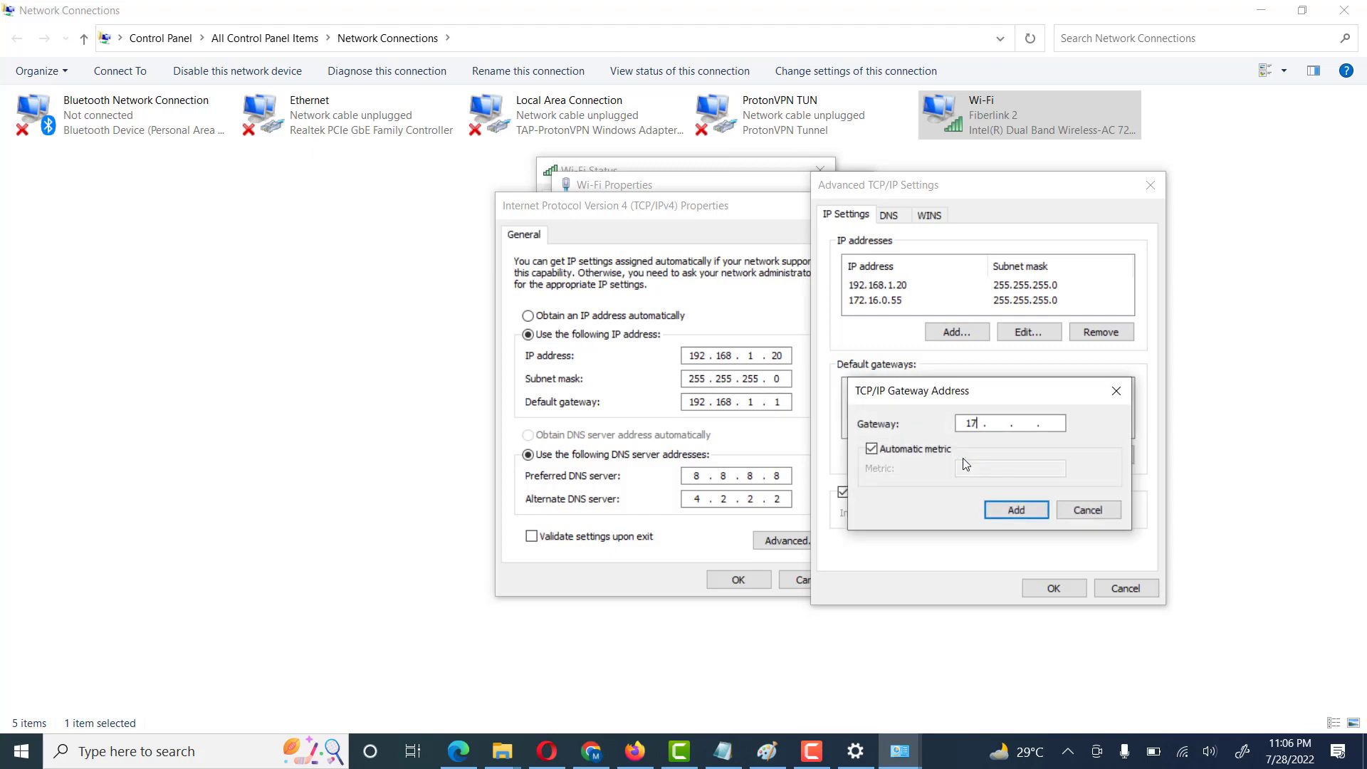
pyautogui.write('2.16.0.1')
pyautogui.click(998, 511)
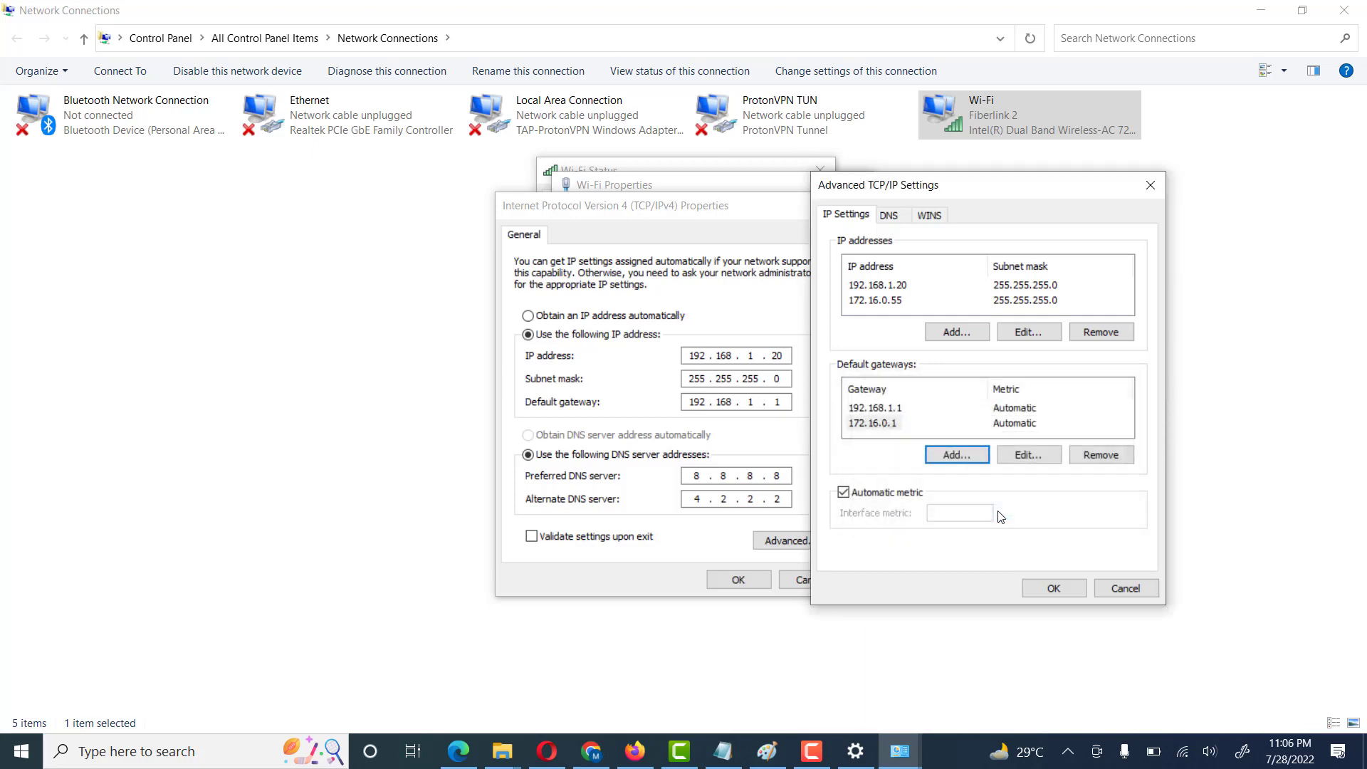
# Step: Review the two default gateways and the DNS server addresses in the advanced settings
pyautogui.click(901, 413)
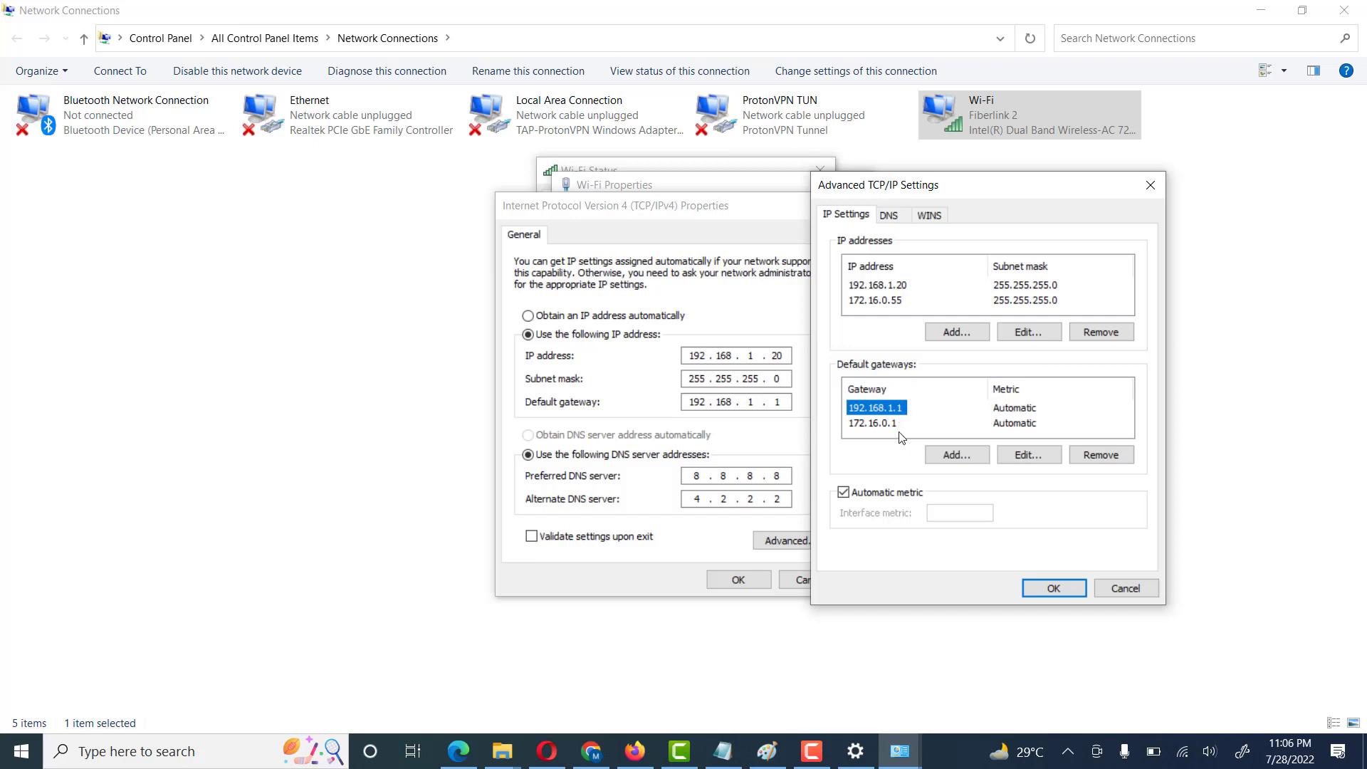
pyautogui.click(883, 424)
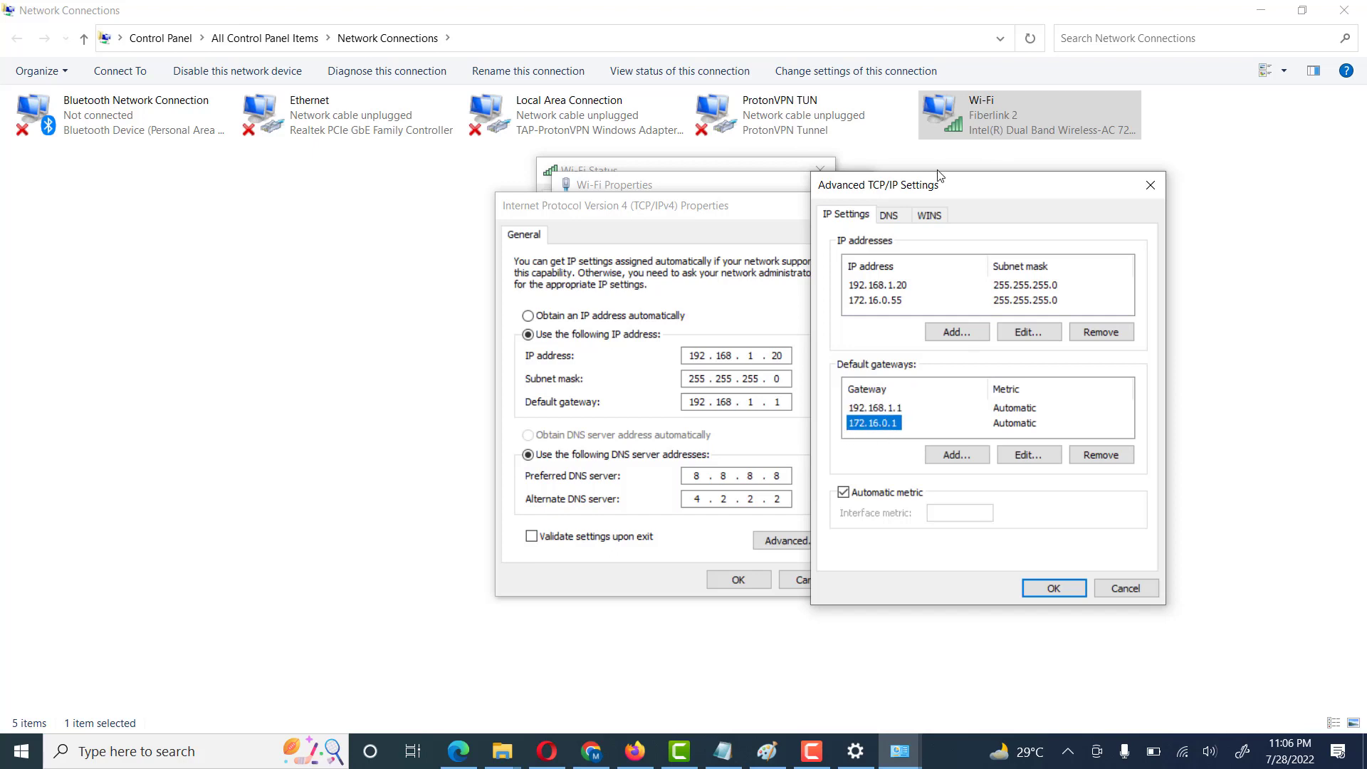
pyautogui.click(888, 215)
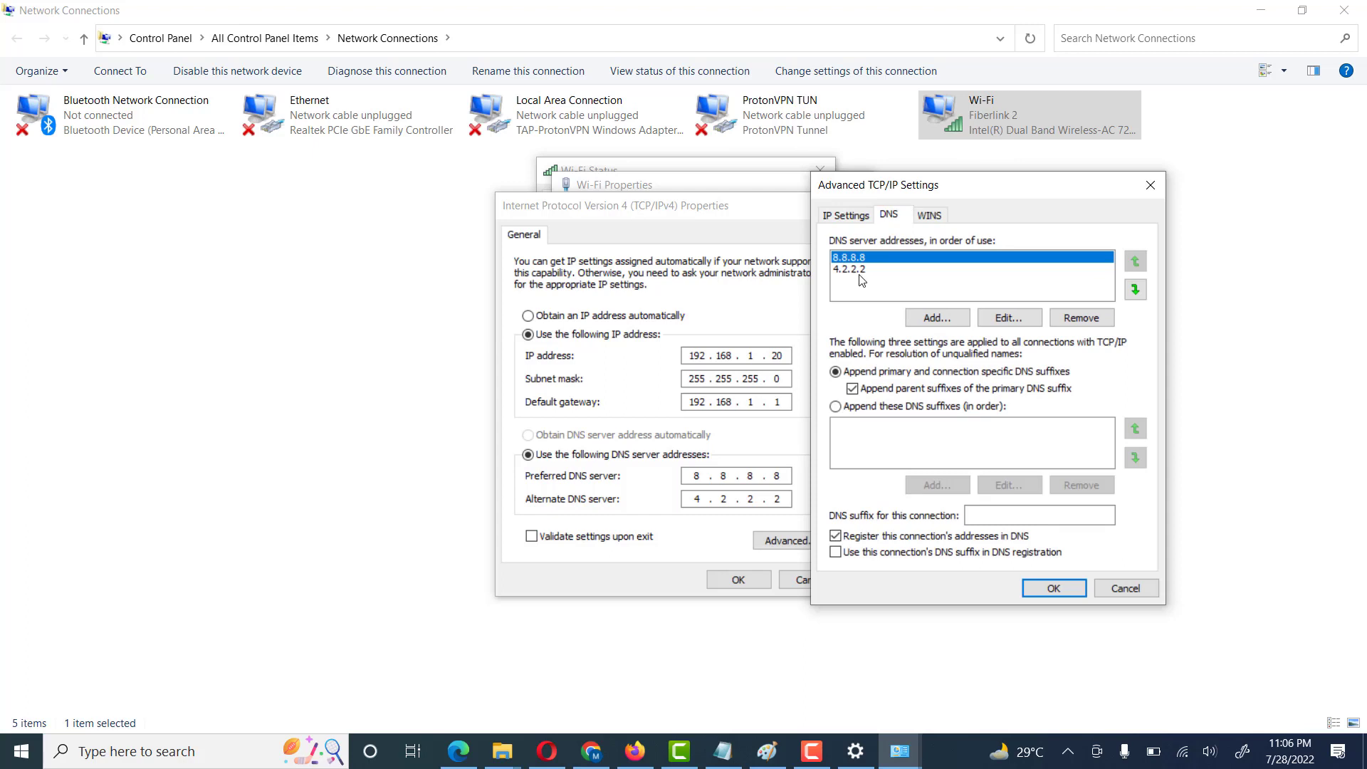
pyautogui.click(846, 215)
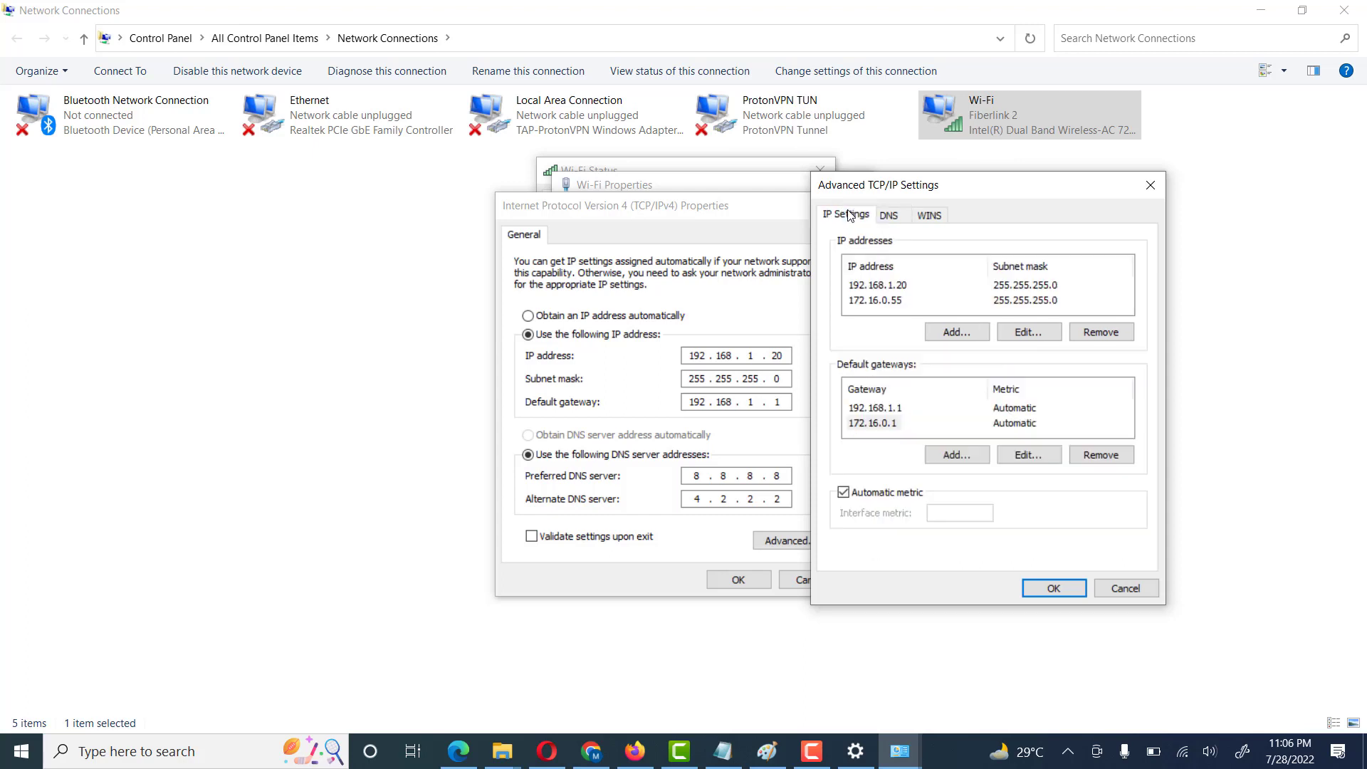
# Step: Save the advanced and IPv4 settings, and close the Wi-Fi properties and status windows
pyautogui.click(1058, 590)
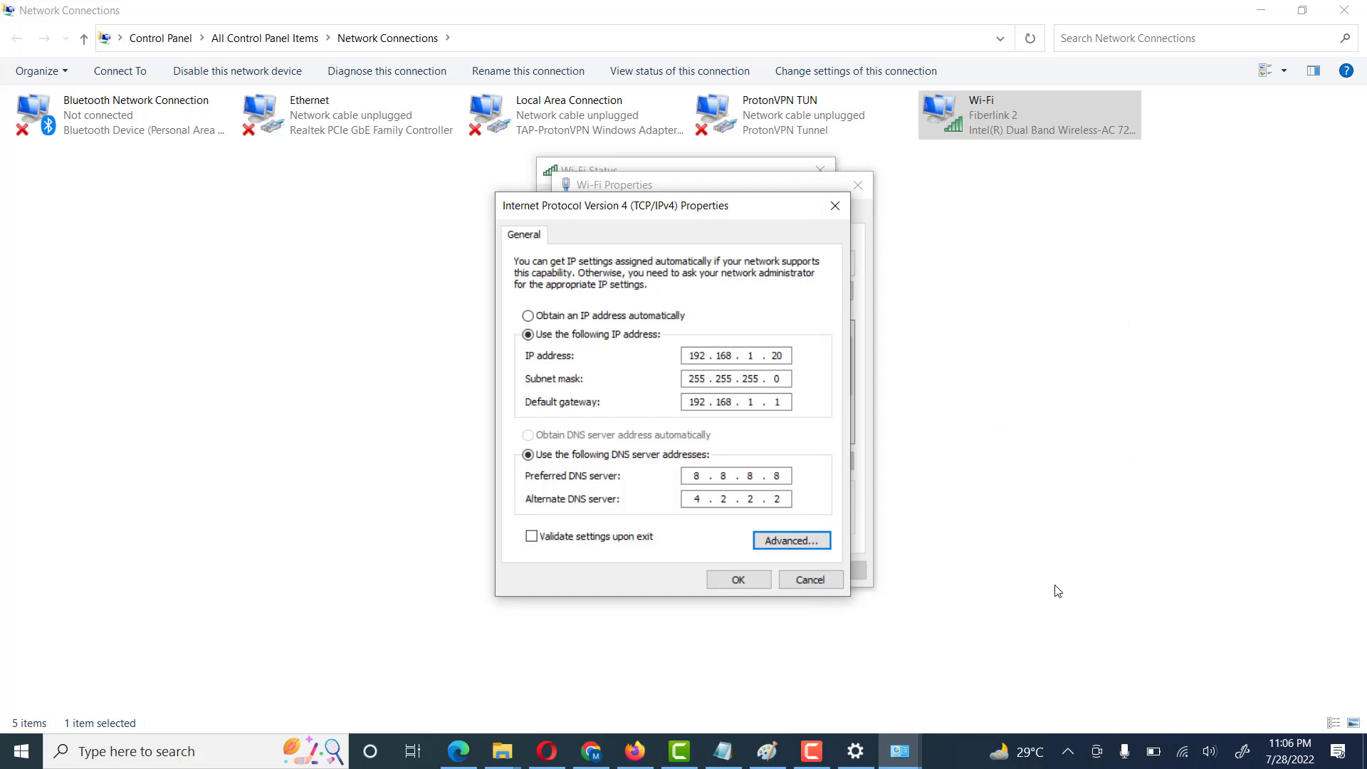
pyautogui.click(754, 588)
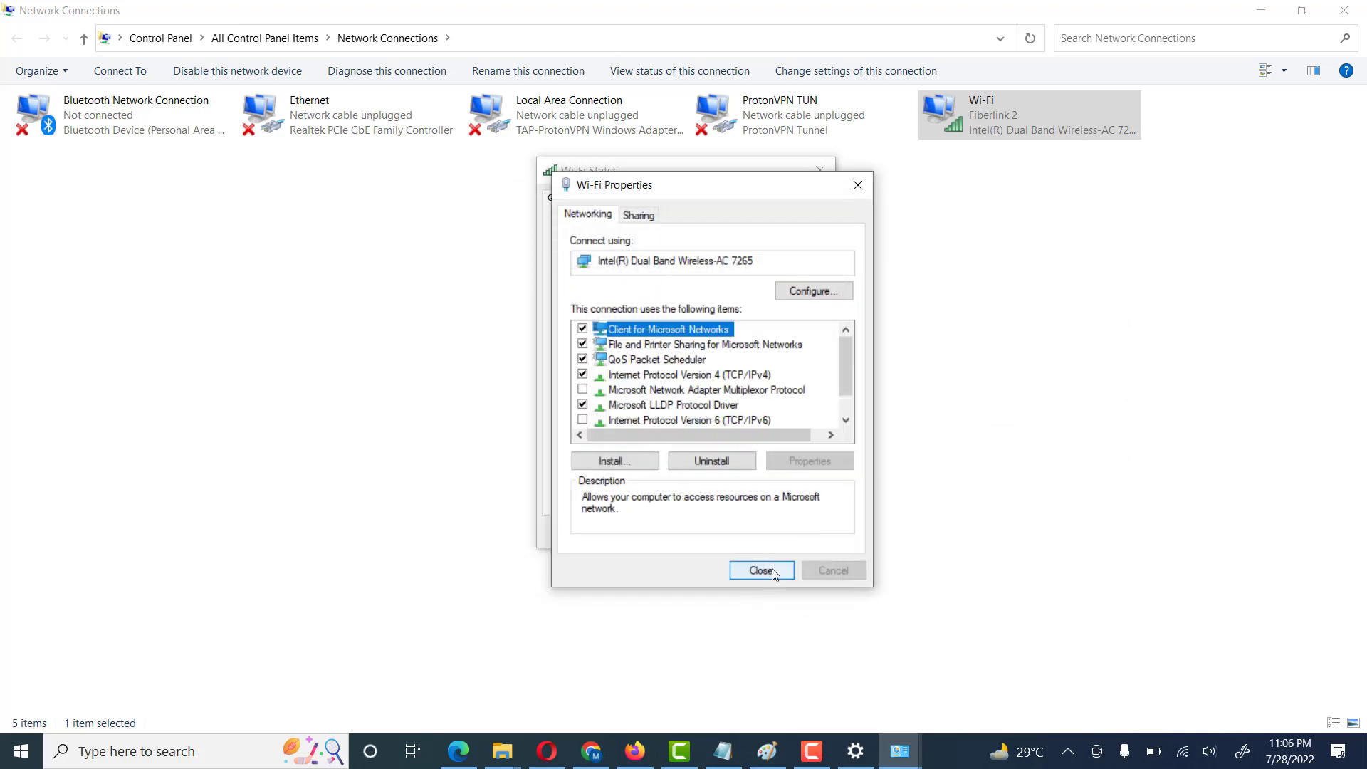
pyautogui.click(766, 569)
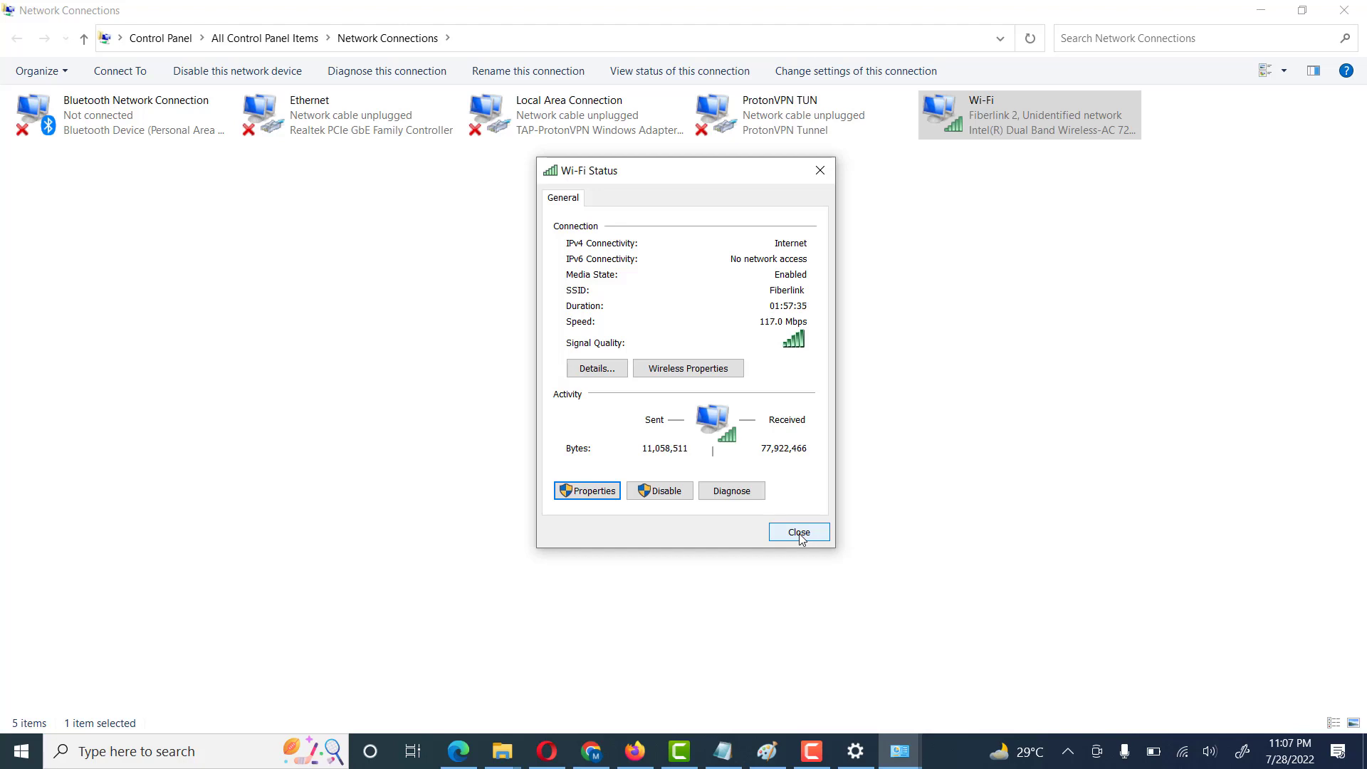
pyautogui.click(799, 532)
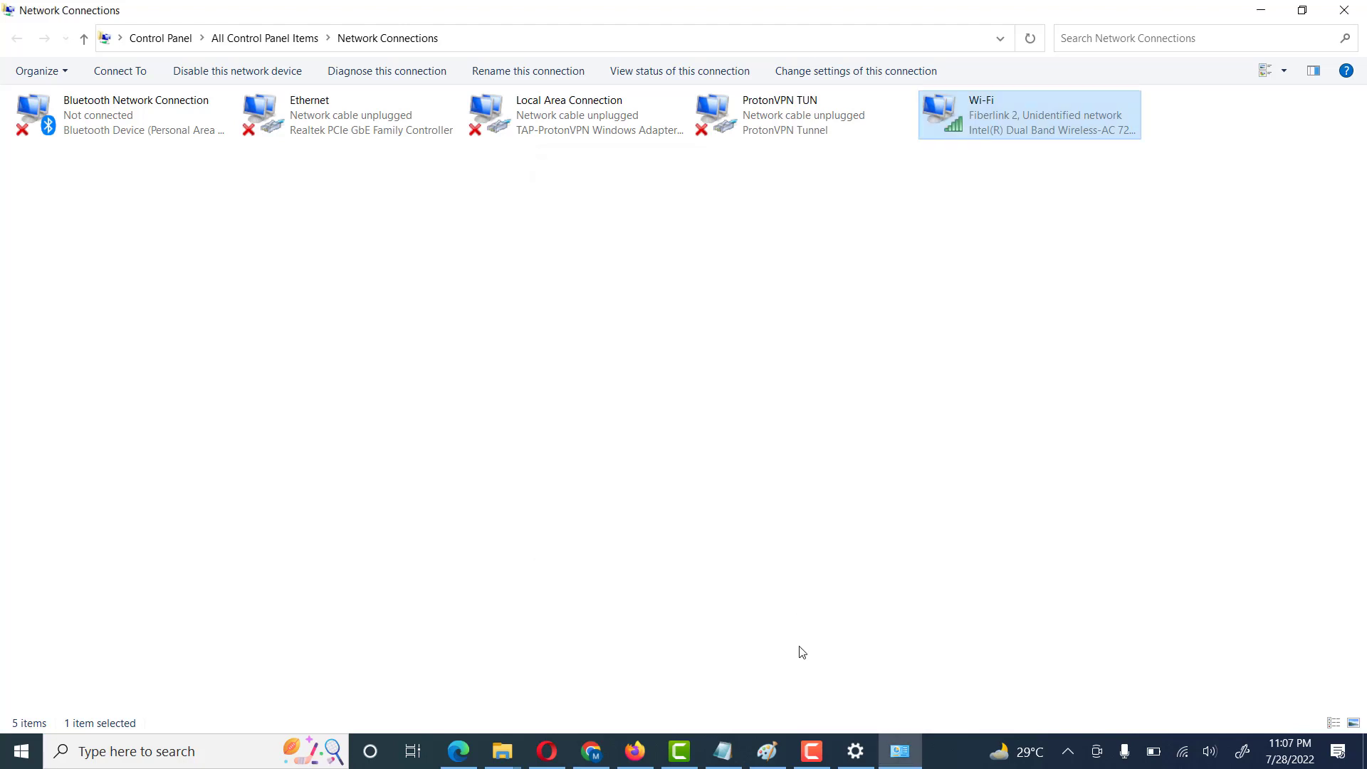